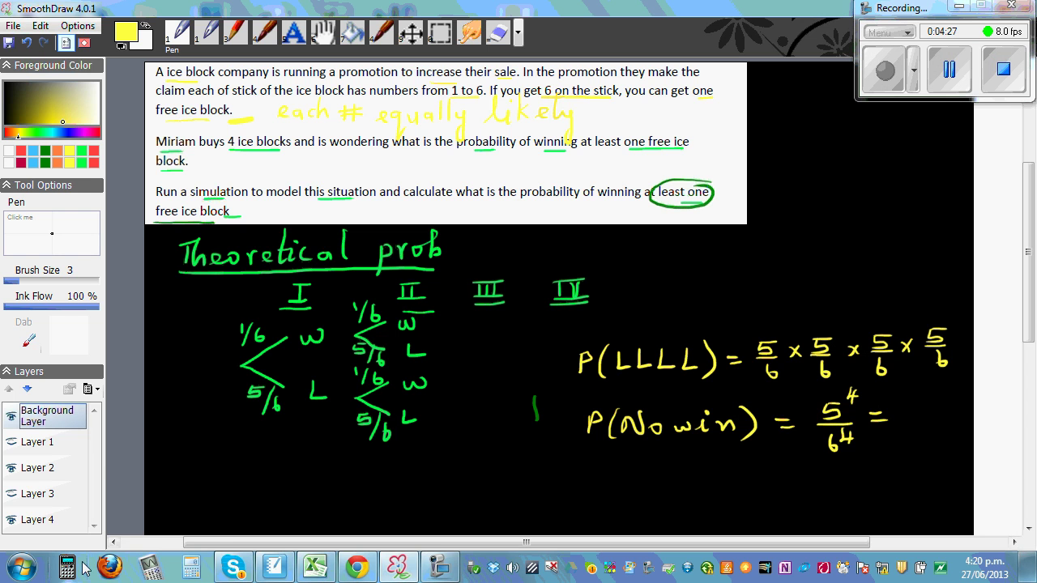
# - Open NewGraph in RUN-MAT calculation mode
pyautogui.click(67, 567)
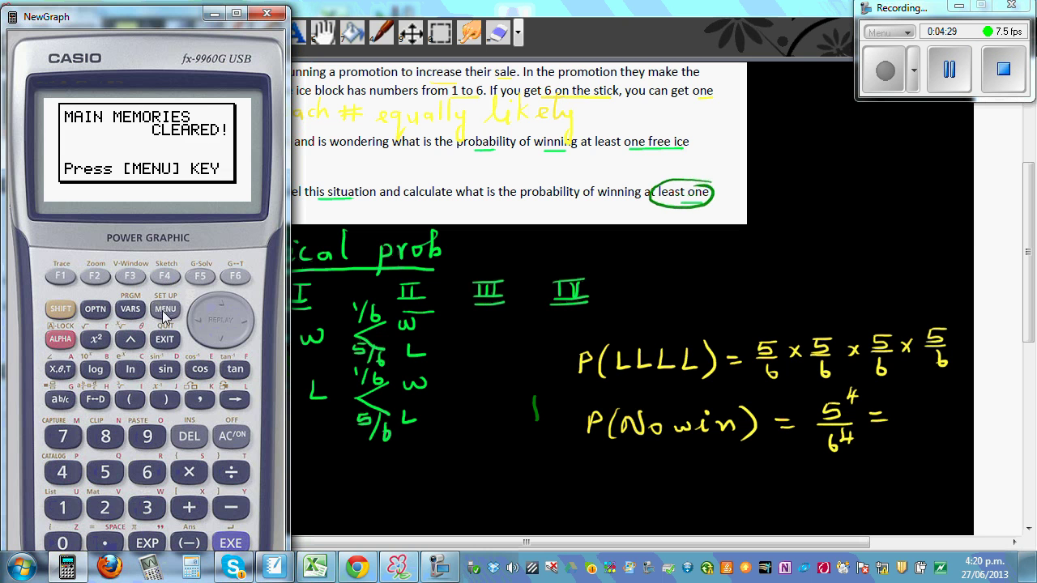
pyautogui.click(165, 311)
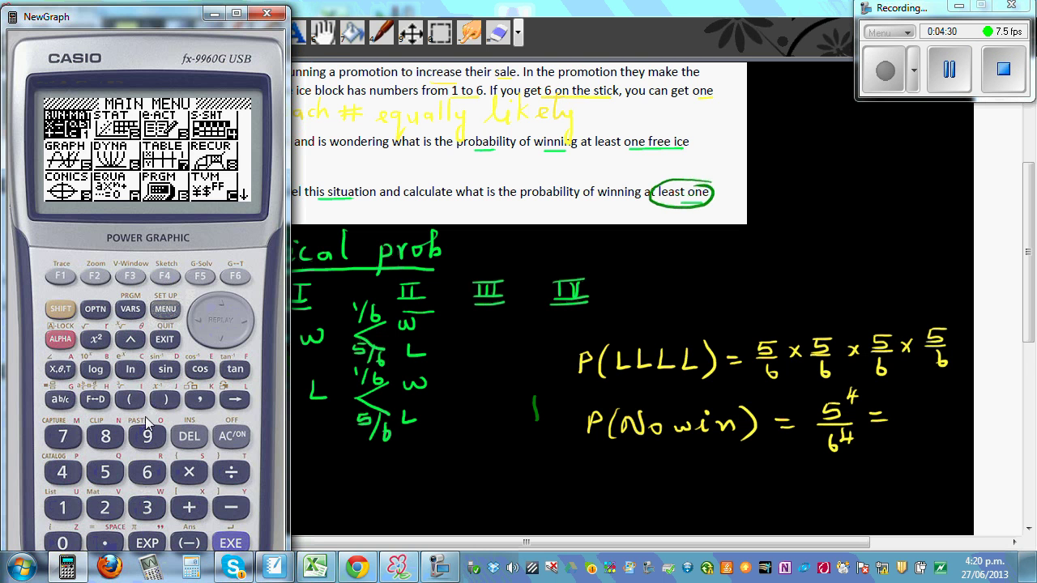
pyautogui.click(64, 508)
# - Evaluate 5^4 over 6^4 as a fraction, giving 625/1296
pyautogui.click(104, 472)
pyautogui.click(131, 339)
pyautogui.click(62, 472)
pyautogui.click(54, 403)
pyautogui.click(150, 477)
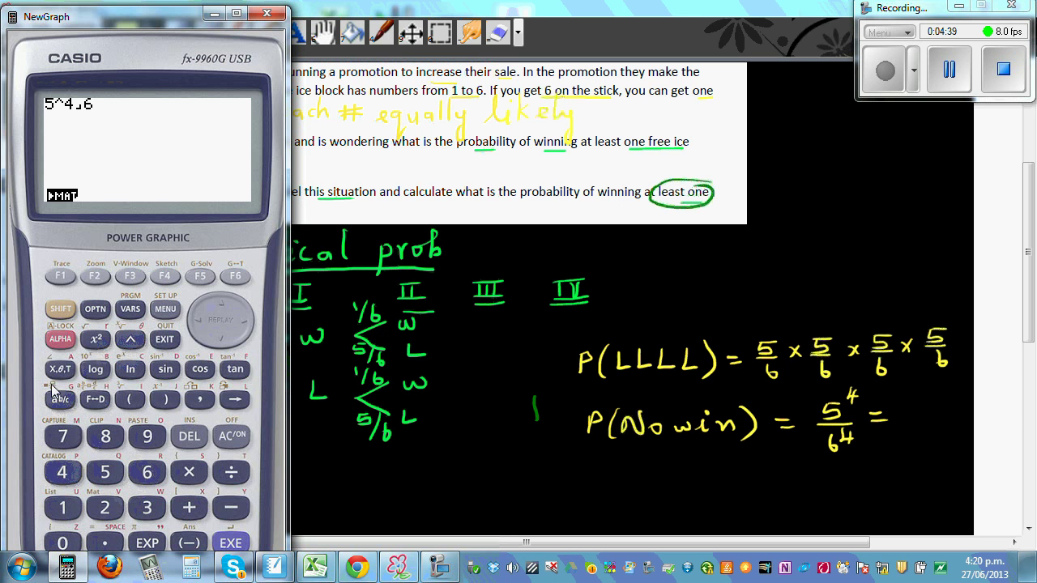
pyautogui.click(131, 338)
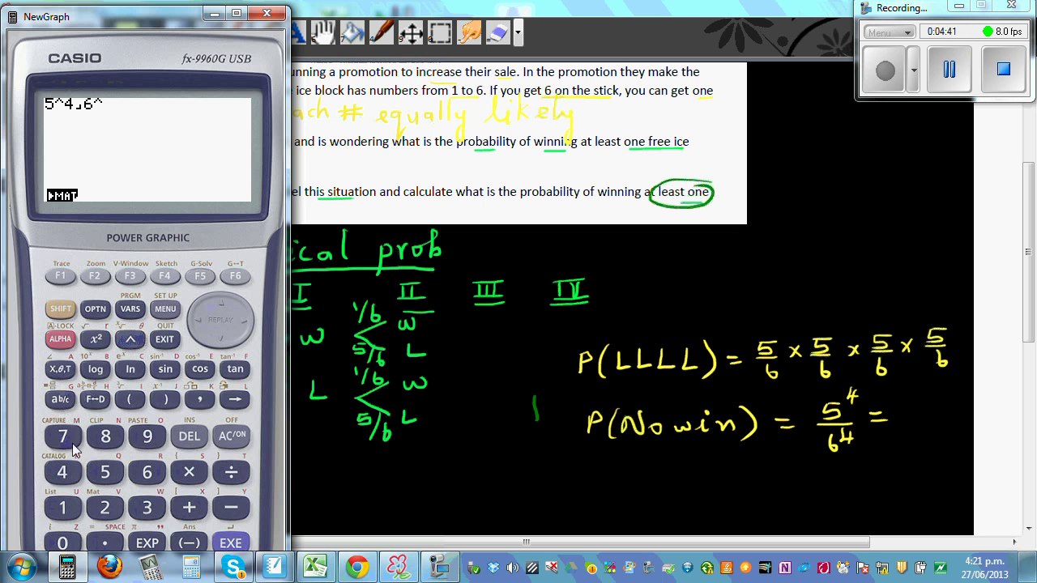
pyautogui.click(64, 473)
pyautogui.click(229, 550)
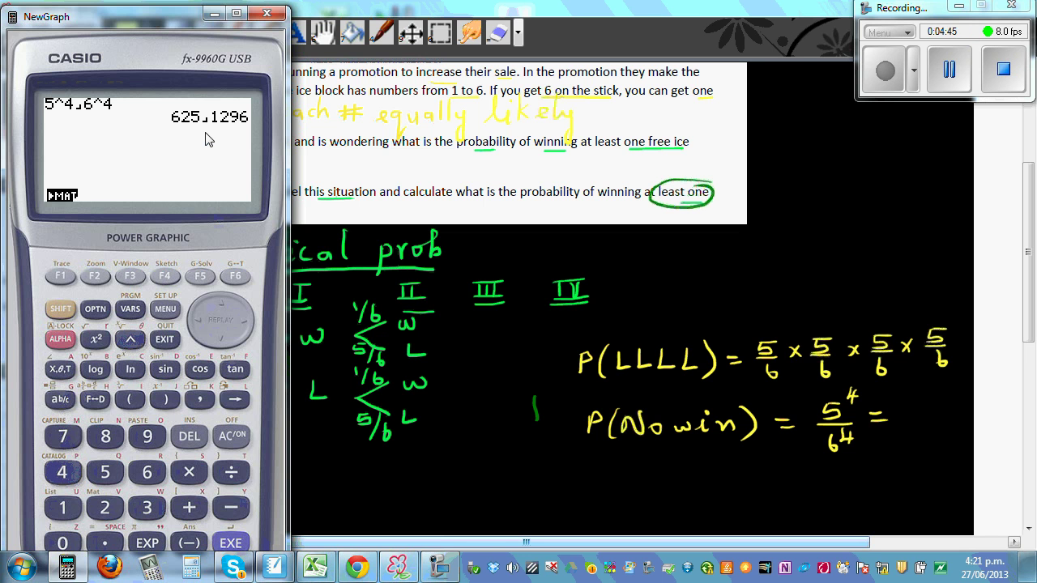
# - Write 625/1296 after the P(No win) equals sign and start a new '=' line below it
pyautogui.click(907, 408)
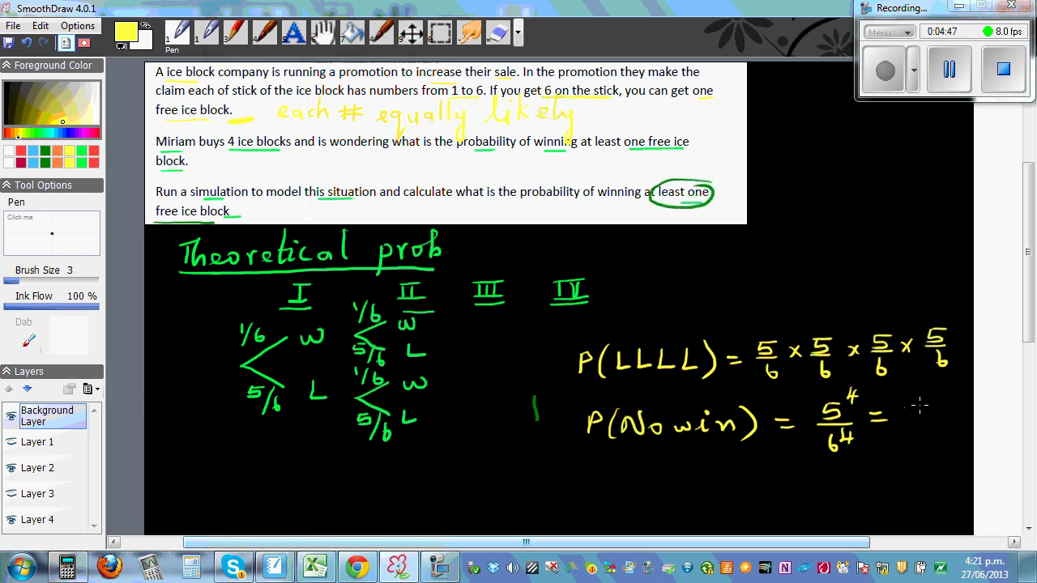
pyautogui.moveTo(909, 397)
pyautogui.mouseDown()
pyautogui.moveTo(905, 407)
pyautogui.moveTo(930, 403)
pyautogui.moveTo(939, 413)
pyautogui.mouseUp()
pyautogui.moveTo(941, 397)
pyautogui.mouseDown()
pyautogui.moveTo(953, 397)
pyautogui.moveTo(948, 419)
pyautogui.moveTo(912, 444)
pyautogui.moveTo(958, 436)
pyautogui.mouseUp()
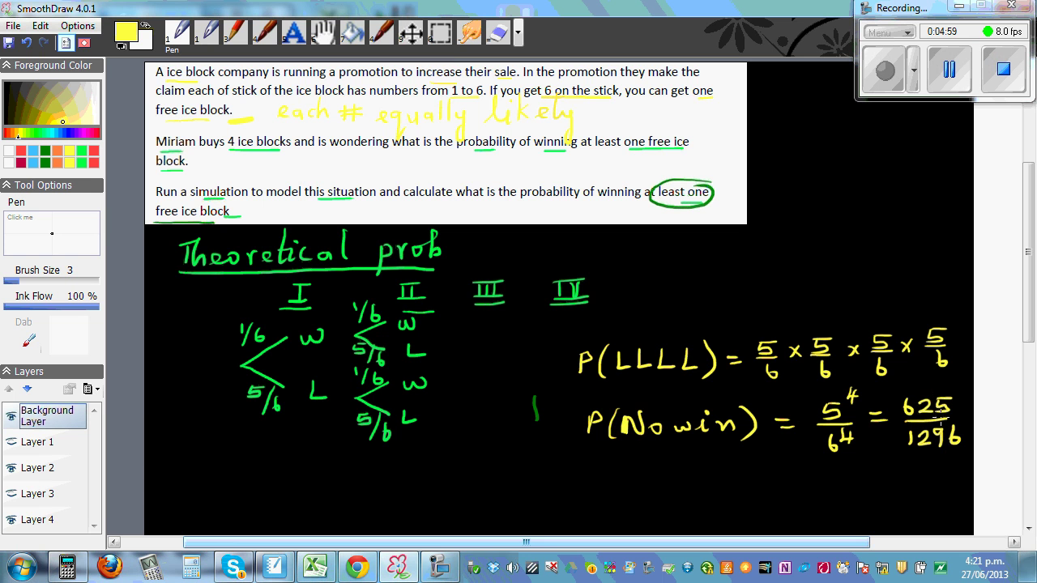
pyautogui.moveTo(633, 481); pyautogui.dragTo(655, 488)
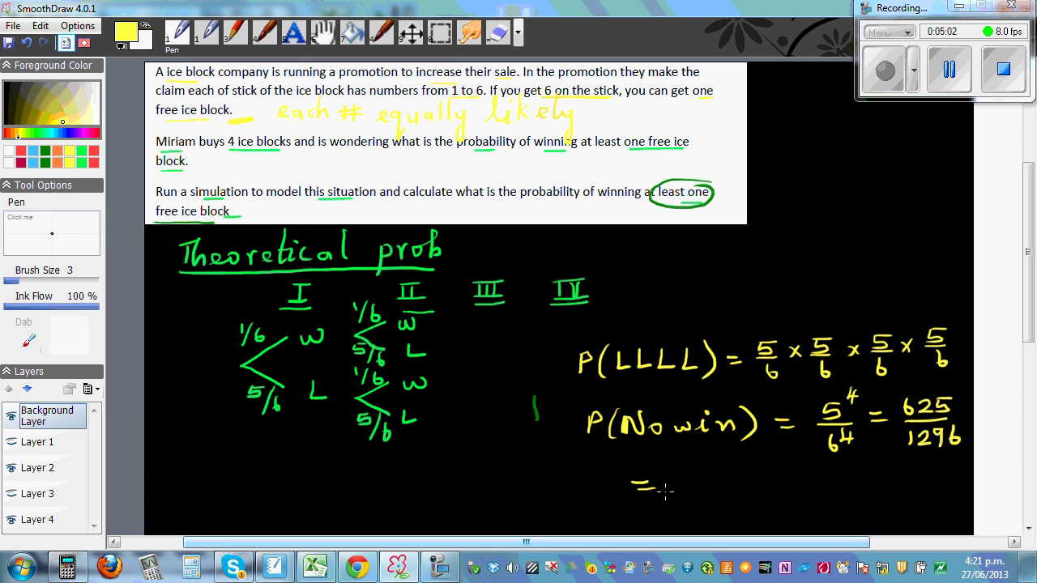
pyautogui.click(84, 573)
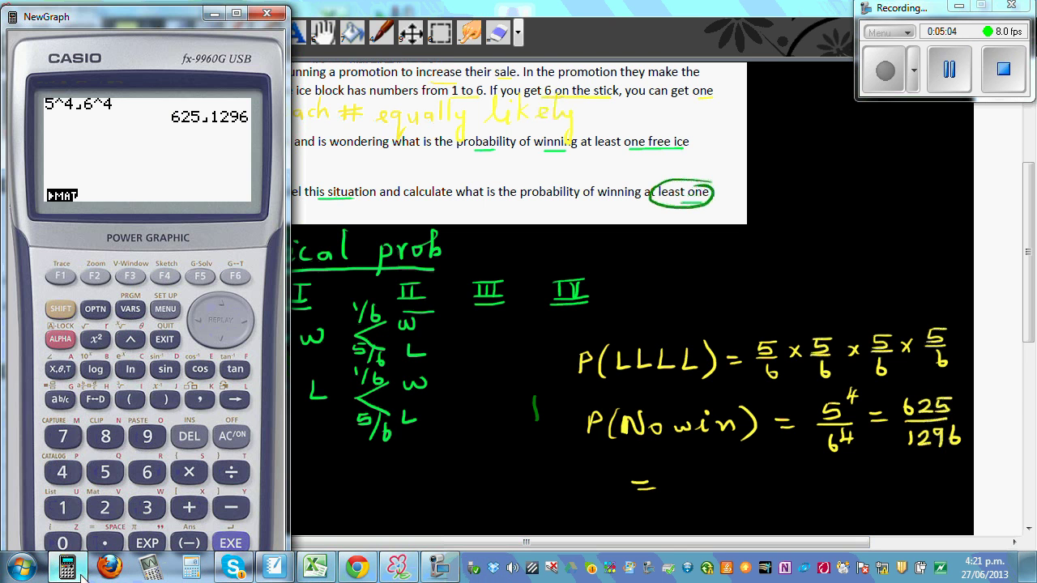
# - Clear the display and enter 625, redoing a mistyped entry
pyautogui.click(232, 436)
pyautogui.click(146, 473)
pyautogui.click(104, 507)
pyautogui.click(104, 507)
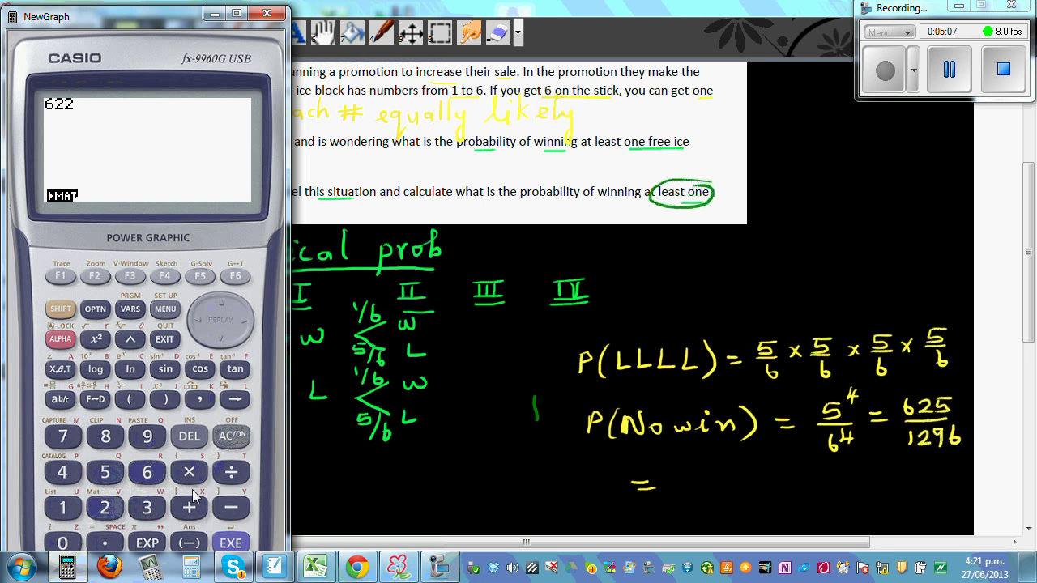
pyautogui.click(231, 436)
pyautogui.click(147, 473)
pyautogui.click(105, 507)
pyautogui.click(104, 473)
# - Divide by 1296, multiply by 100 and evaluate, giving 48.22530864
pyautogui.click(232, 473)
pyautogui.click(63, 507)
pyautogui.click(104, 507)
pyautogui.click(147, 436)
pyautogui.click(147, 472)
pyautogui.click(189, 473)
pyautogui.click(62, 507)
pyautogui.click(63, 543)
pyautogui.click(63, 543)
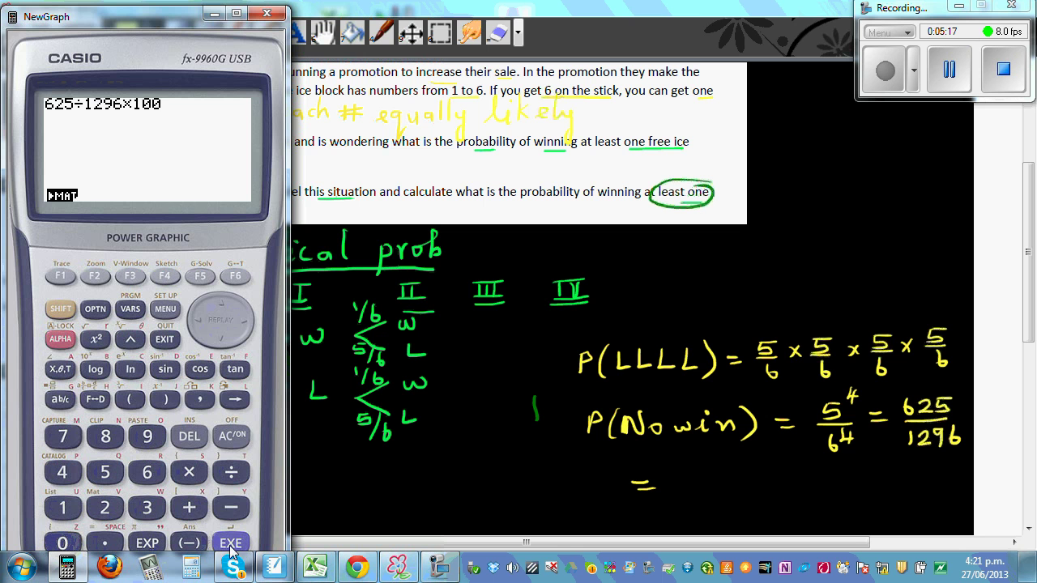
pyautogui.click(231, 545)
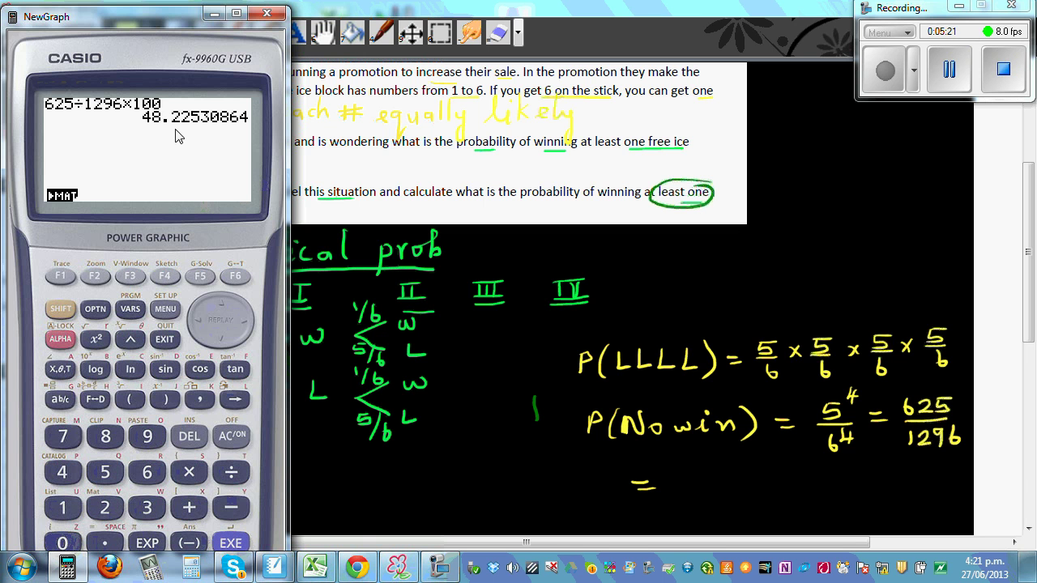
# - Write '= 48%' for P(No win), begin the next line, and underline 'No win'
pyautogui.click(690, 463)
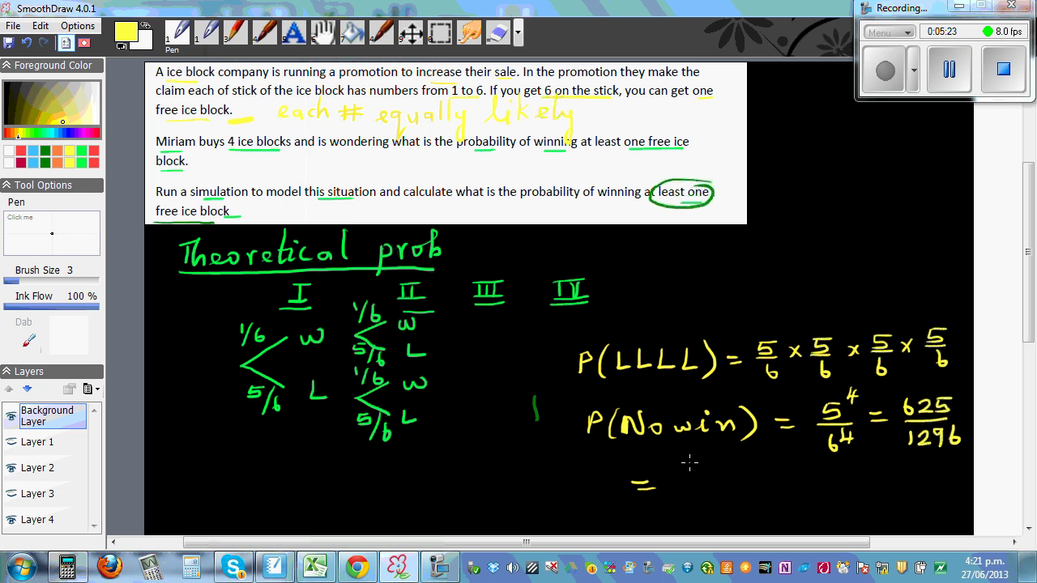
pyautogui.moveTo(691, 460)
pyautogui.mouseDown()
pyautogui.moveTo(696, 485)
pyautogui.moveTo(722, 468)
pyautogui.moveTo(739, 487)
pyautogui.moveTo(737, 463)
pyautogui.moveTo(752, 485)
pyautogui.moveTo(766, 483)
pyautogui.mouseUp()
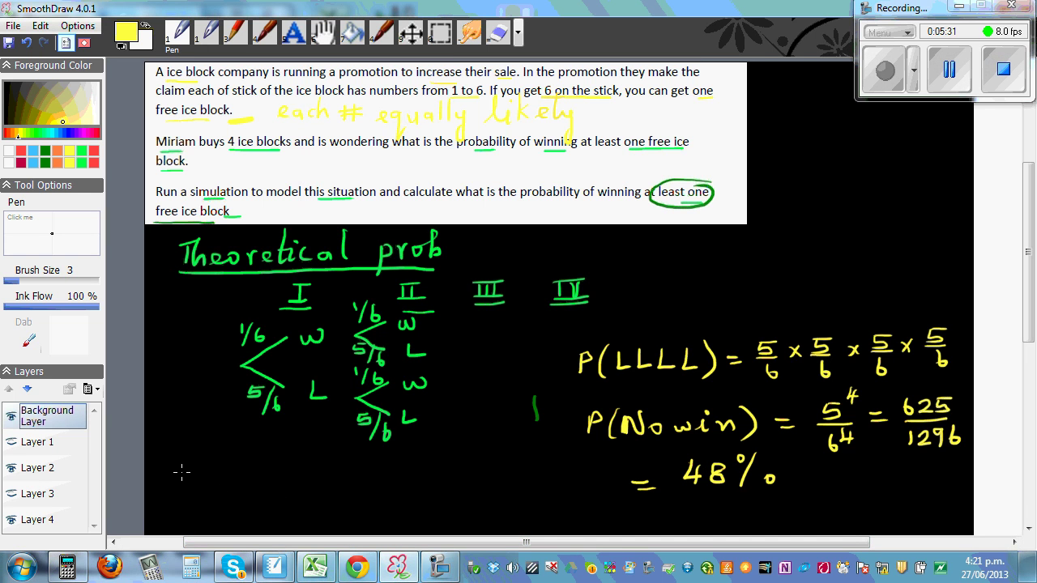
pyautogui.moveTo(180, 462)
pyautogui.mouseDown()
pyautogui.moveTo(180, 478)
pyautogui.moveTo(208, 463)
pyautogui.moveTo(213, 479)
pyautogui.mouseUp()
pyautogui.moveTo(622, 442); pyautogui.dragTo(729, 435)
pyautogui.moveTo(621, 448); pyautogui.dragTo(725, 443)
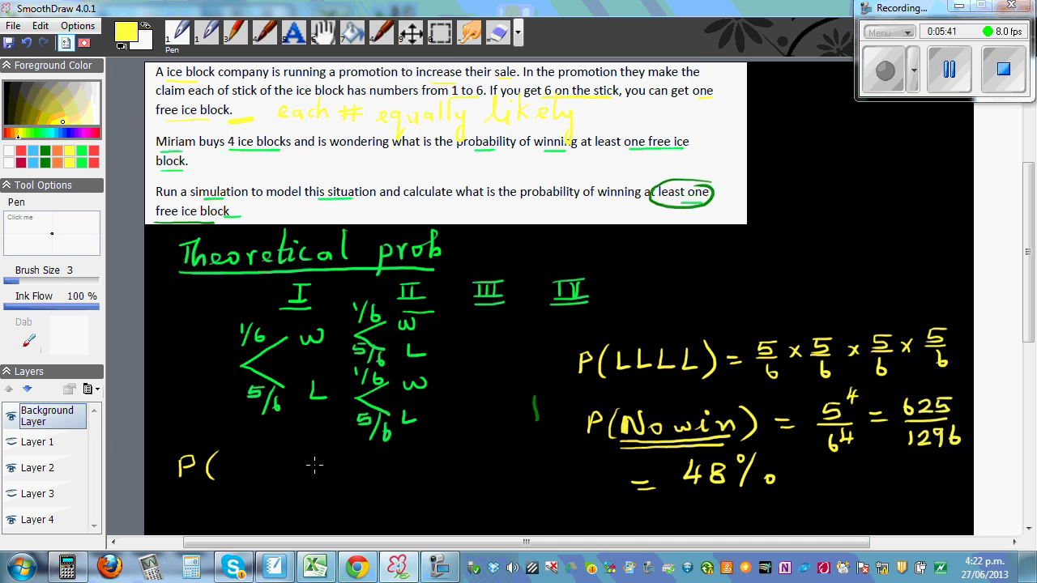
# - Complete 'P(At least 1 free IB) = 52%' below the tree diagram
pyautogui.moveTo(232, 458)
pyautogui.mouseDown()
pyautogui.moveTo(224, 474)
pyautogui.moveTo(241, 475)
pyautogui.mouseUp()
pyautogui.moveTo(226, 468)
pyautogui.mouseDown()
pyautogui.moveTo(251, 477)
pyautogui.moveTo(334, 471)
pyautogui.mouseUp()
pyautogui.moveTo(323, 459)
pyautogui.mouseDown()
pyautogui.moveTo(361, 468)
pyautogui.moveTo(414, 457)
pyautogui.moveTo(425, 472)
pyautogui.moveTo(472, 464)
pyautogui.moveTo(456, 446)
pyautogui.moveTo(494, 445)
pyautogui.moveTo(513, 486)
pyautogui.moveTo(544, 466)
pyautogui.mouseUp()
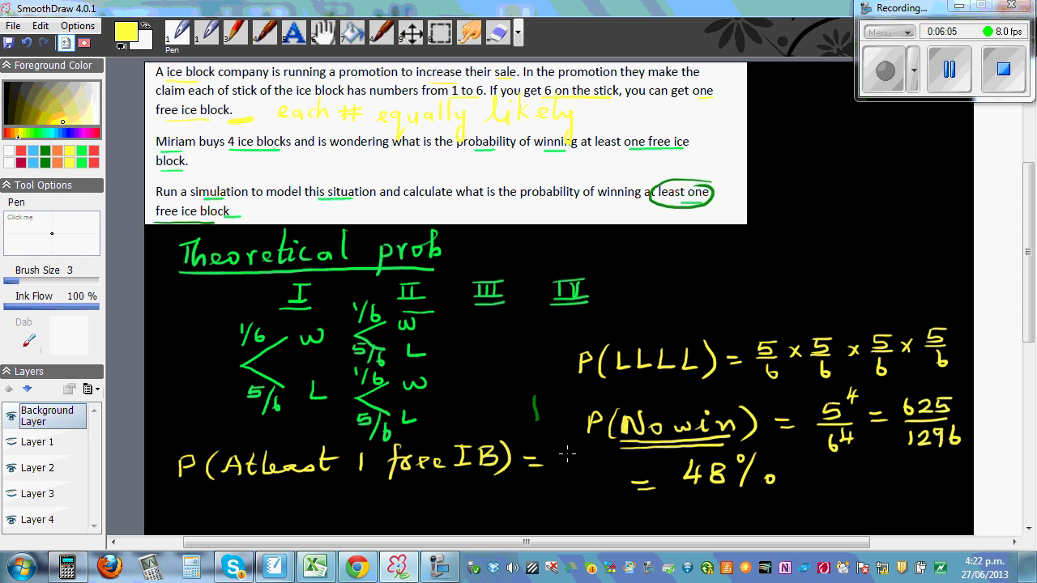
pyautogui.moveTo(555, 444)
pyautogui.mouseDown()
pyautogui.moveTo(553, 470)
pyautogui.moveTo(556, 450)
pyautogui.moveTo(594, 467)
pyautogui.moveTo(618, 464)
pyautogui.mouseUp()
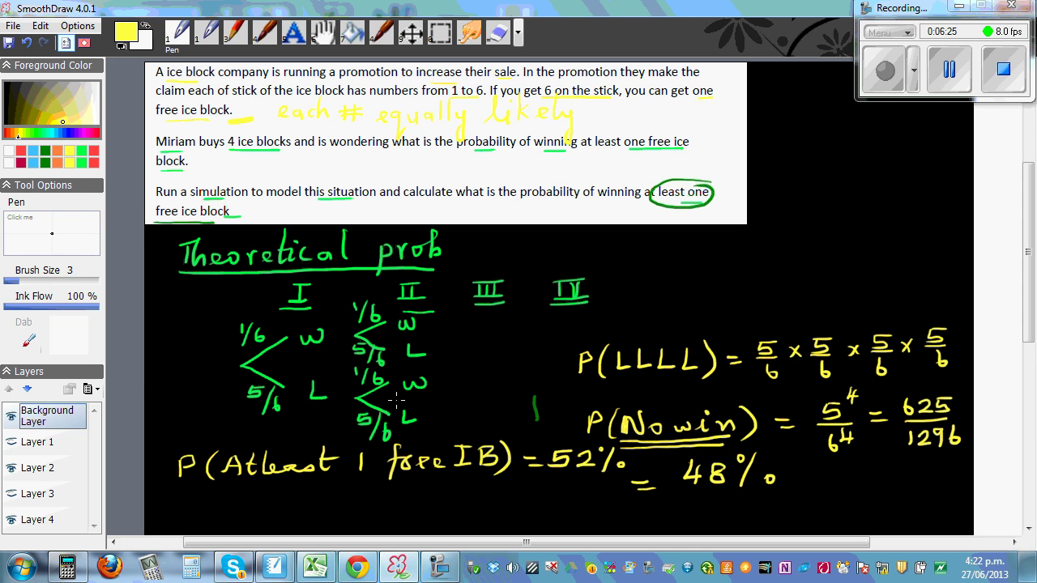
pyautogui.moveTo(1028, 283)
pyautogui.mouseDown()
pyautogui.moveTo(1028, 295)
pyautogui.moveTo(1027, 280)
pyautogui.mouseUp()
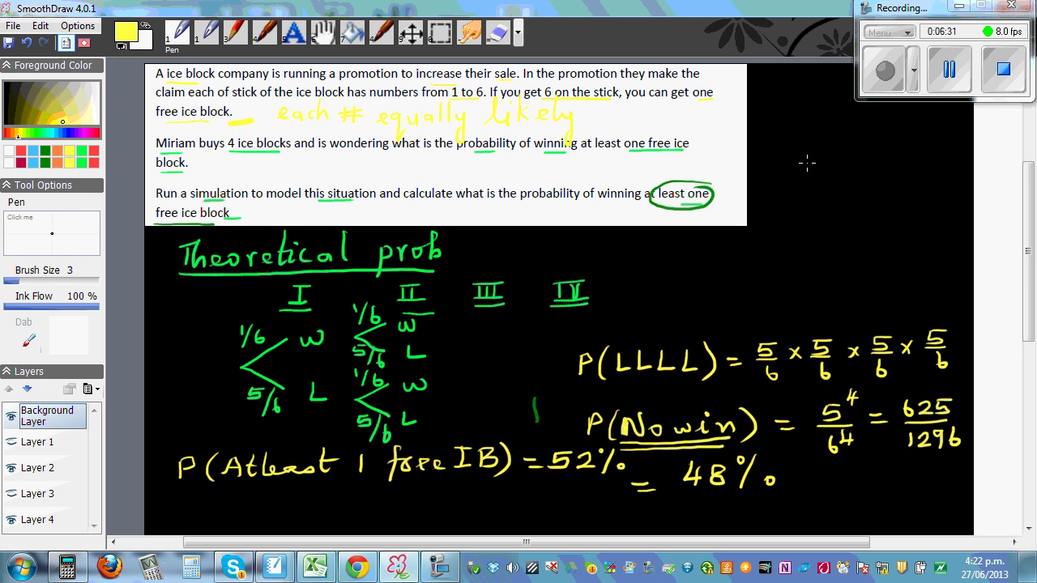
# - Handwrite 'Ran# × 6 + 1' at the canvas's top right and draw a box around it
pyautogui.moveTo(791, 150)
pyautogui.mouseDown()
pyautogui.moveTo(790, 177)
pyautogui.moveTo(802, 155)
pyautogui.moveTo(809, 178)
pyautogui.moveTo(852, 176)
pyautogui.mouseUp()
pyautogui.moveTo(837, 166)
pyautogui.mouseDown()
pyautogui.moveTo(871, 173)
pyautogui.moveTo(866, 152)
pyautogui.moveTo(880, 168)
pyautogui.moveTo(912, 158)
pyautogui.mouseUp()
pyautogui.moveTo(900, 165); pyautogui.dragTo(923, 170)
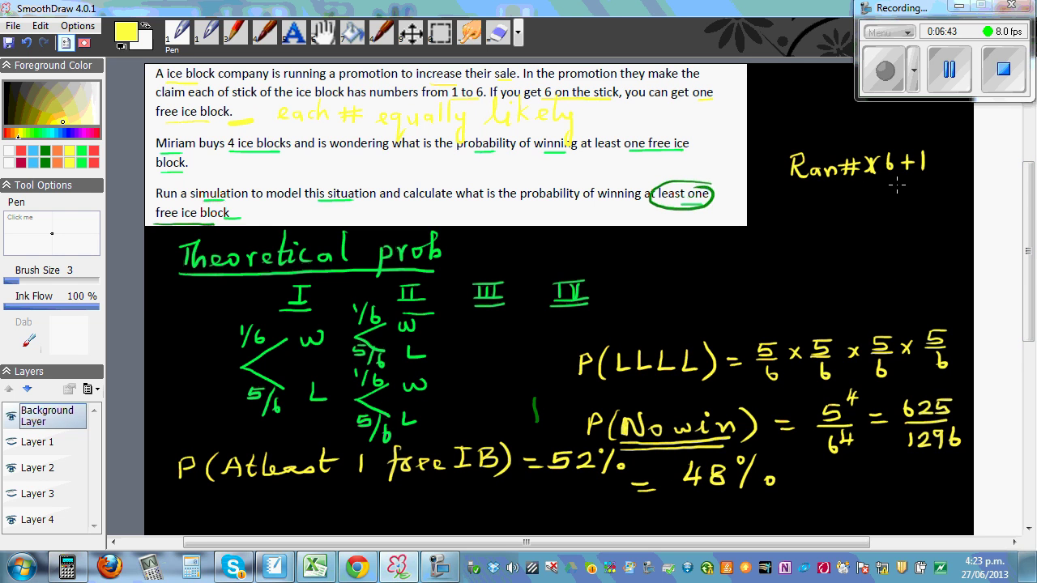
pyautogui.moveTo(784, 143)
pyautogui.mouseDown()
pyautogui.moveTo(783, 195)
pyautogui.moveTo(888, 191)
pyautogui.moveTo(944, 165)
pyautogui.moveTo(919, 134)
pyautogui.moveTo(783, 144)
pyautogui.mouseUp()
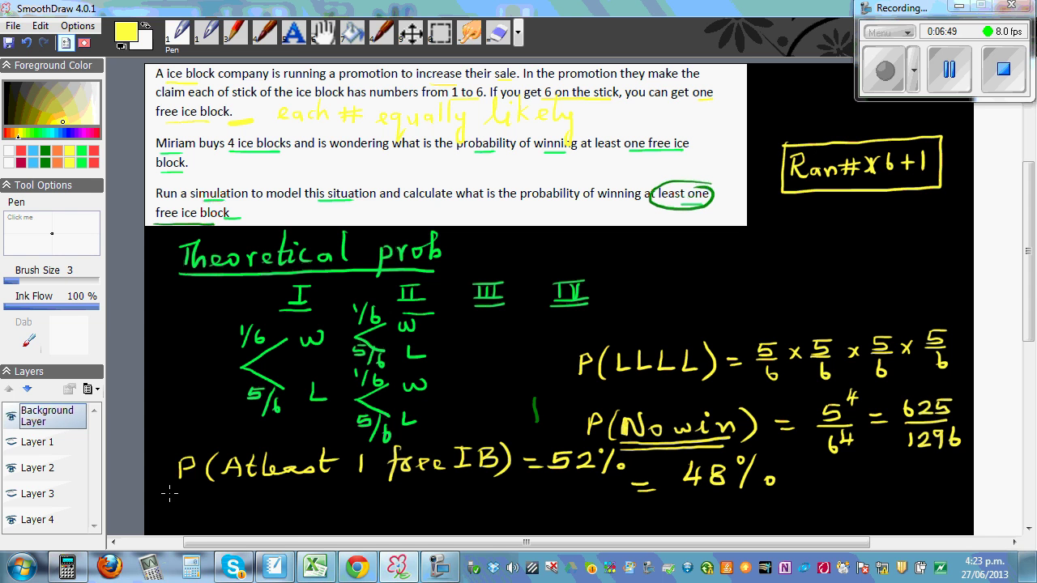
# - Enter Ran#×6+1 in NewGraph using the probability functions menu
pyautogui.click(67, 567)
pyautogui.click(233, 438)
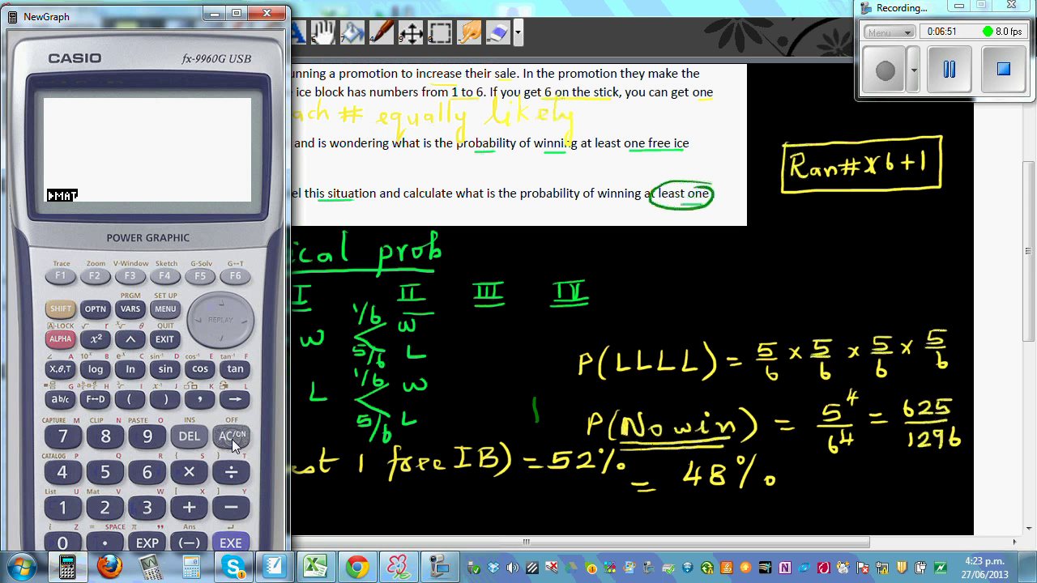
pyautogui.click(61, 309)
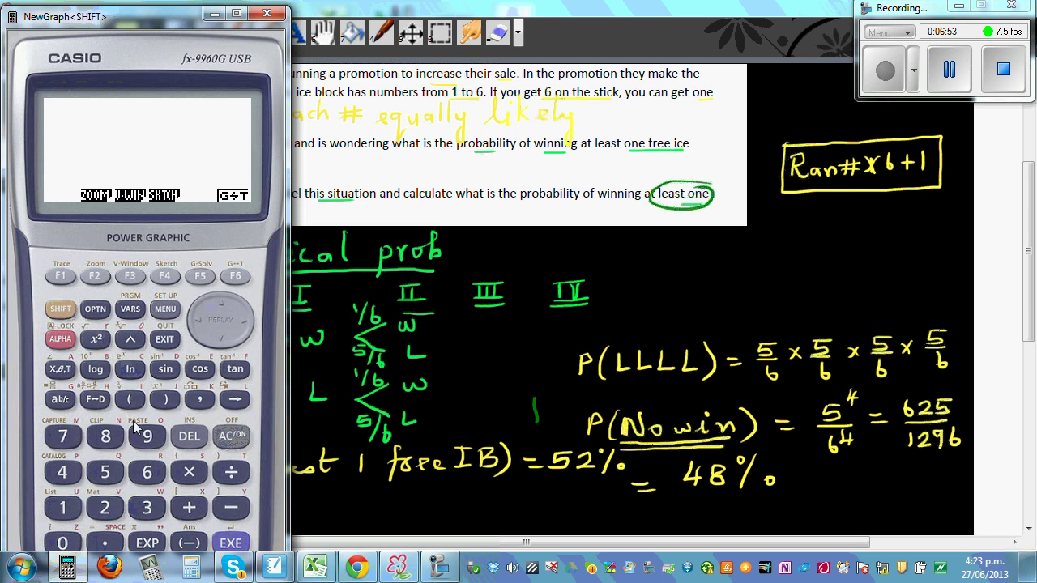
pyautogui.click(230, 444)
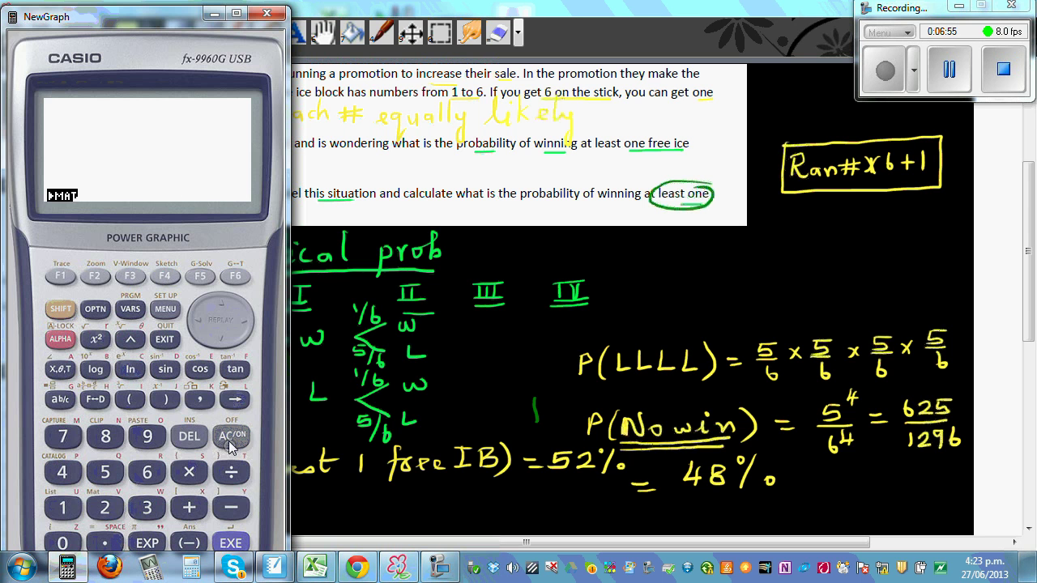
pyautogui.click(99, 311)
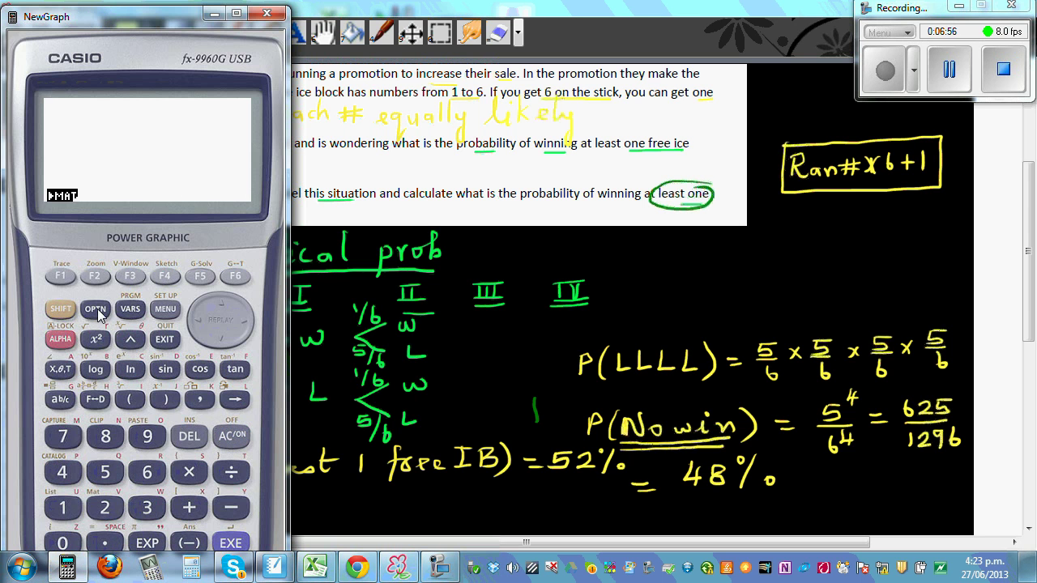
pyautogui.click(231, 279)
pyautogui.click(130, 280)
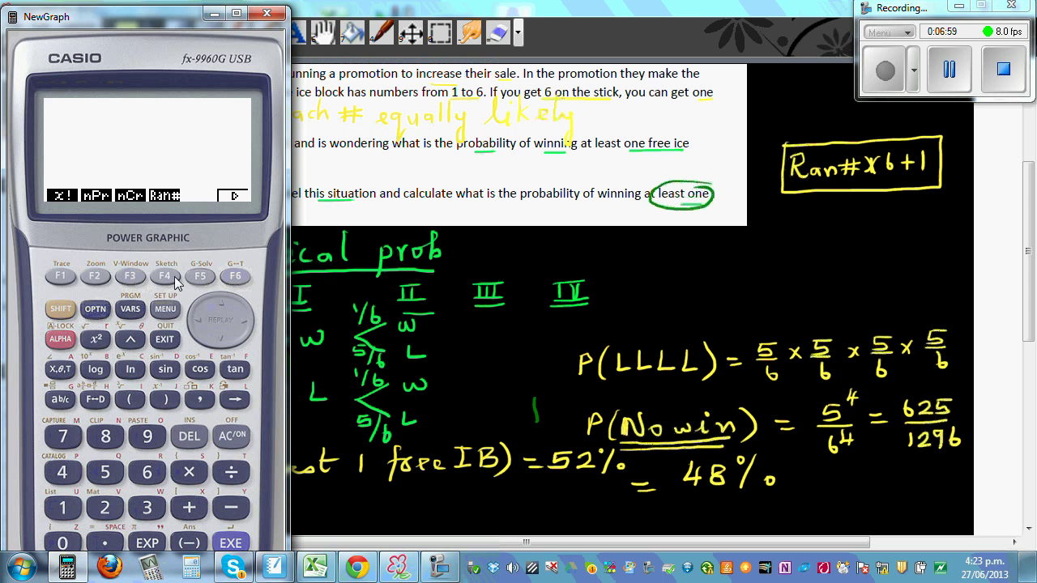
pyautogui.click(165, 277)
pyautogui.click(188, 473)
pyautogui.click(154, 474)
pyautogui.click(189, 508)
pyautogui.click(63, 508)
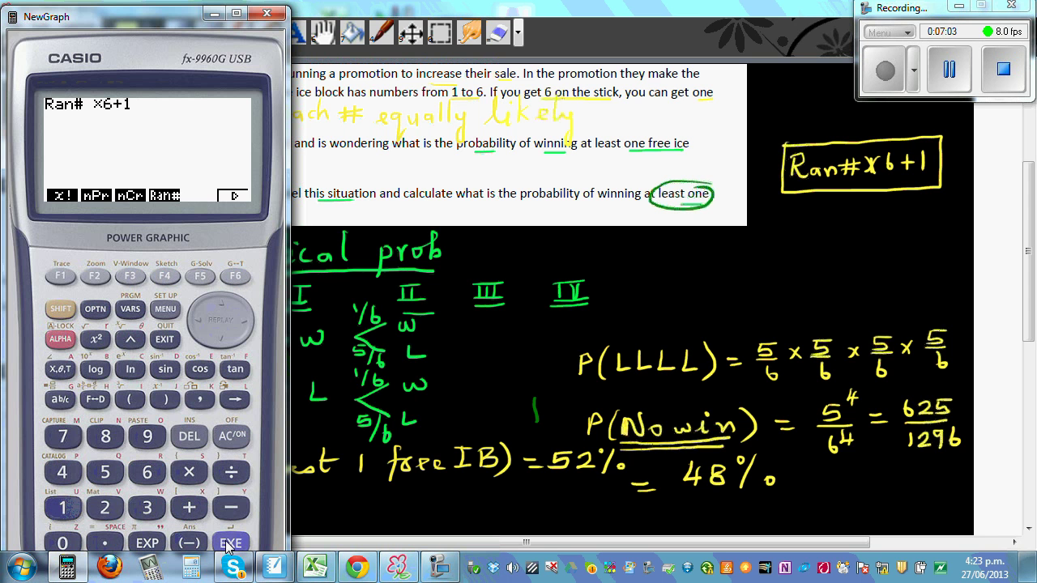
# - Generate four random values and write their whole parts 3 3 2 1 under the box
pyautogui.click(229, 543)
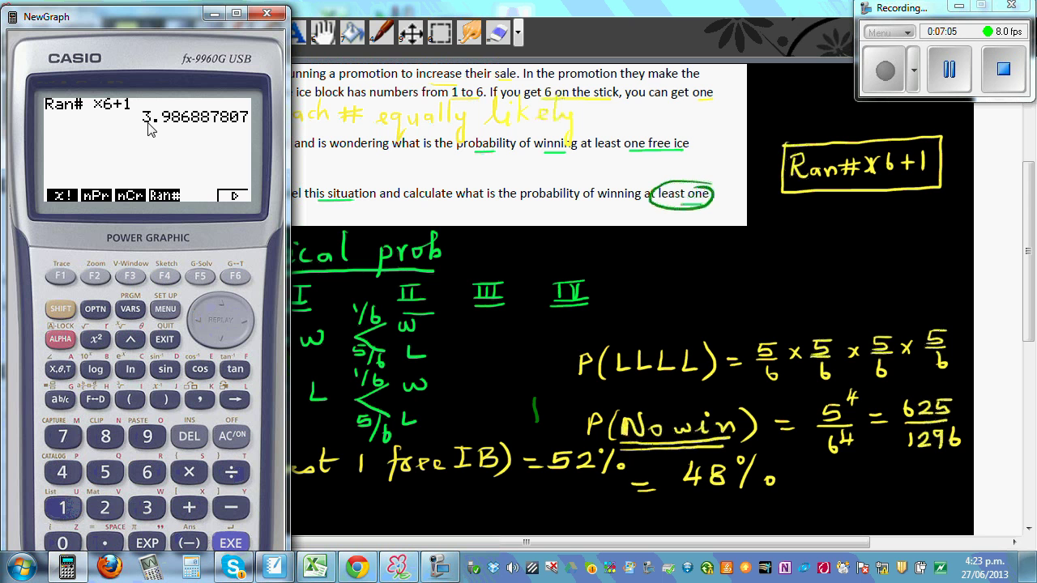
pyautogui.click(232, 546)
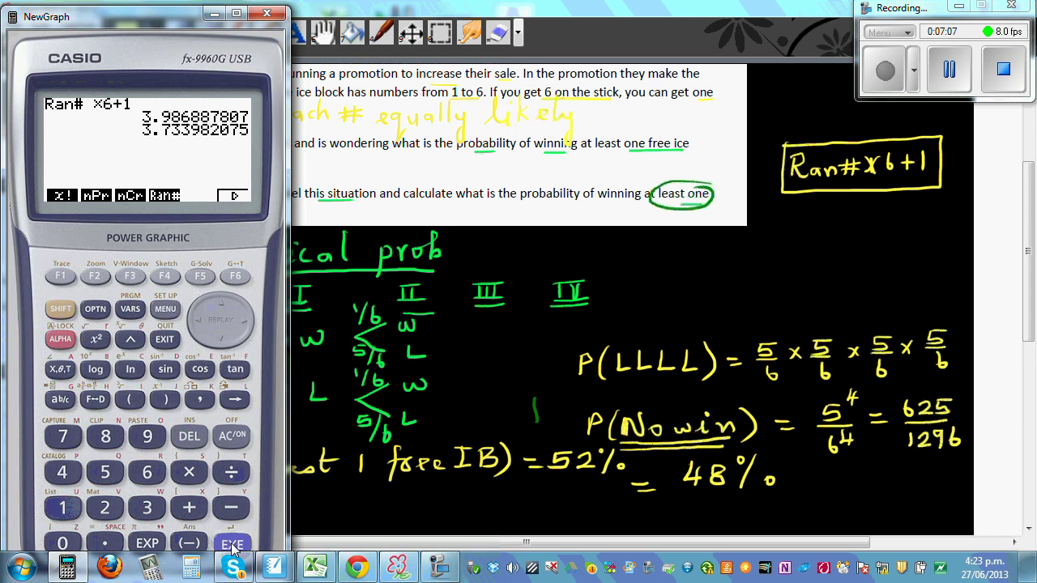
pyautogui.click(232, 546)
pyautogui.click(233, 546)
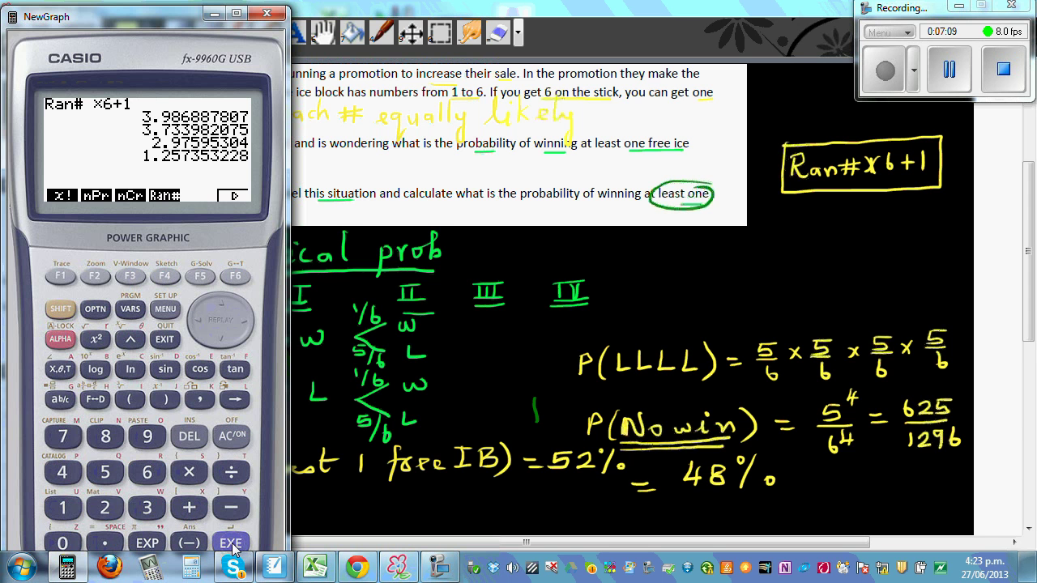
pyautogui.click(778, 216)
pyautogui.moveTo(776, 212)
pyautogui.mouseDown()
pyautogui.moveTo(789, 217)
pyautogui.moveTo(778, 229)
pyautogui.moveTo(817, 215)
pyautogui.moveTo(807, 227)
pyautogui.moveTo(844, 225)
pyautogui.mouseUp()
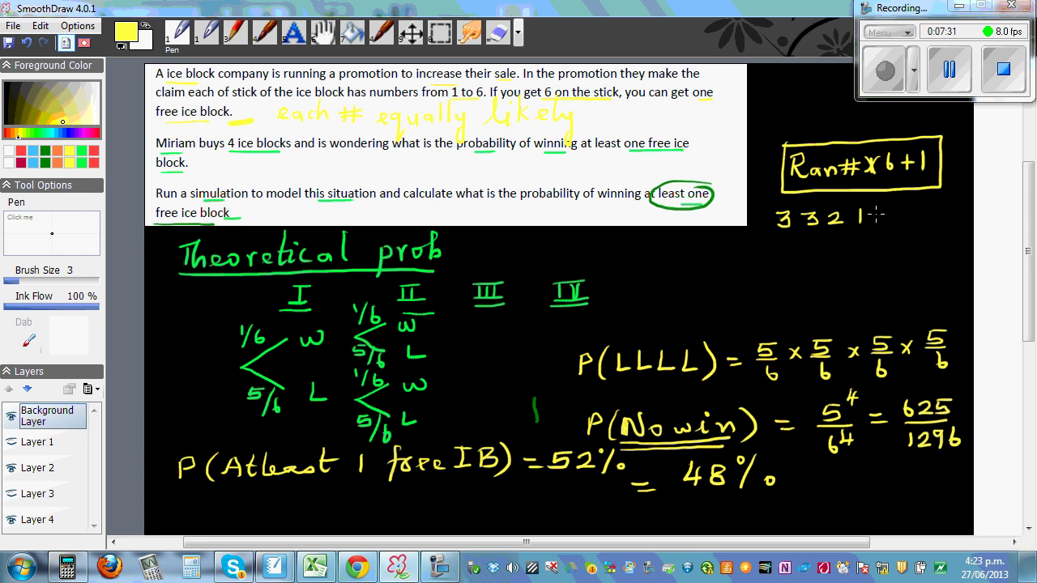
# - Draw an arrow after 3 3 2 1 and clear the calculator's old results
pyautogui.moveTo(874, 214); pyautogui.dragTo(896, 214)
pyautogui.moveTo(888, 219)
pyautogui.mouseDown()
pyautogui.moveTo(919, 219)
pyautogui.moveTo(924, 207)
pyautogui.mouseUp()
pyautogui.click(67, 568)
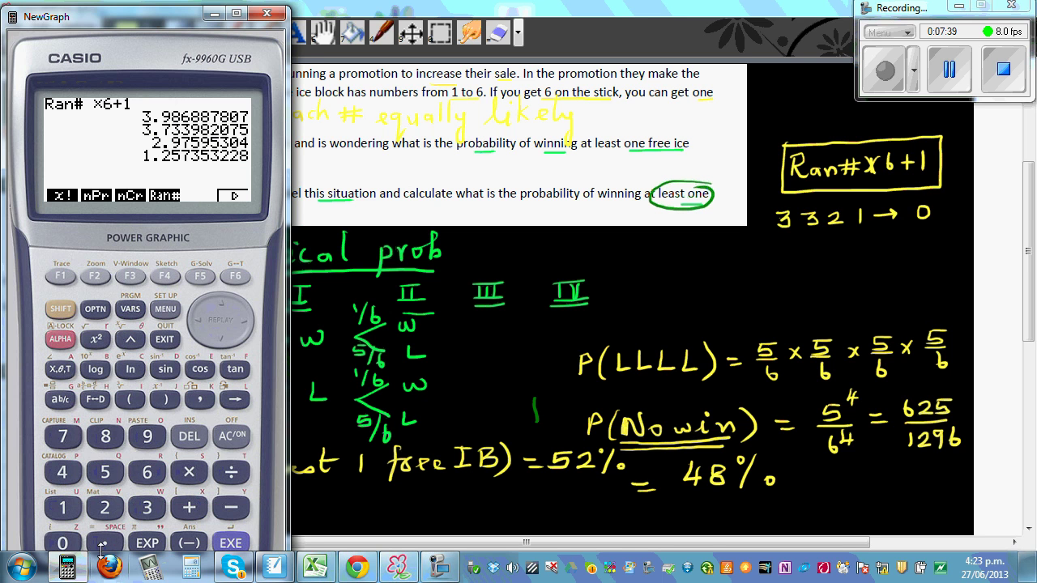
pyautogui.click(234, 441)
# - Re-enter Ran#×6+1 in NewGraph, redoing a mistyped first attempt
pyautogui.click(166, 276)
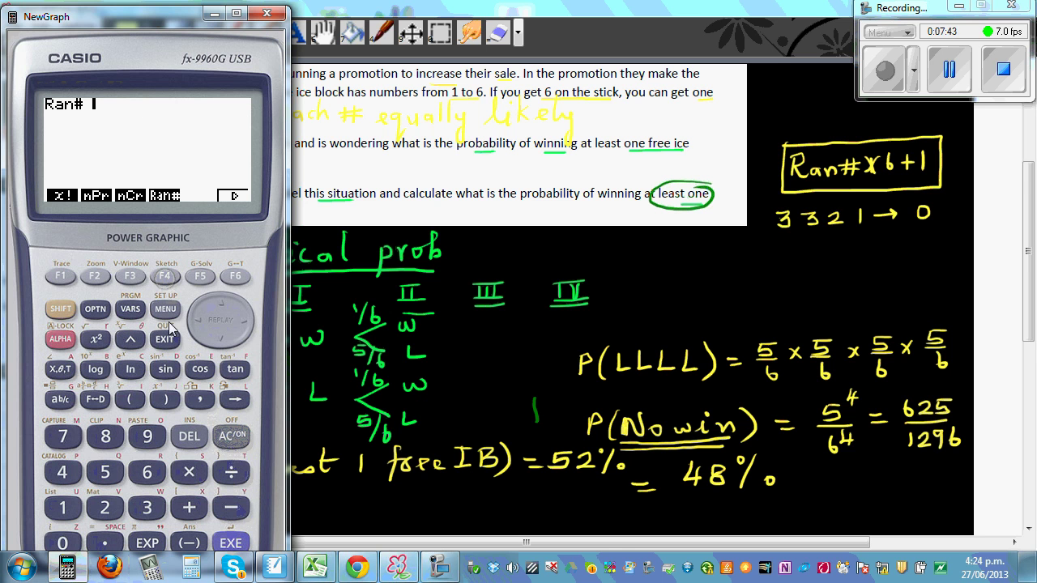
pyautogui.click(186, 476)
pyautogui.click(186, 476)
pyautogui.click(189, 507)
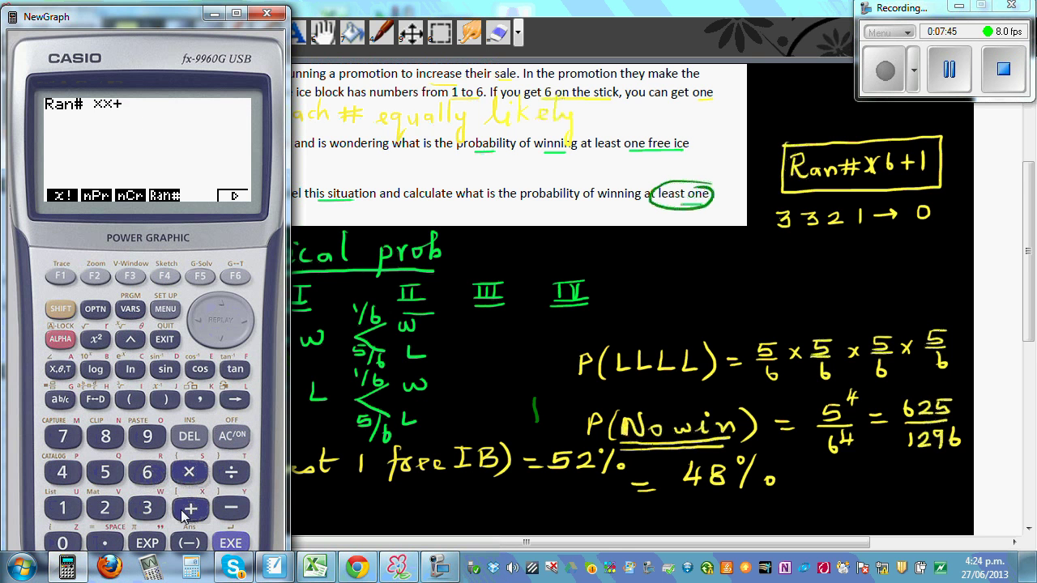
pyautogui.click(67, 508)
pyautogui.click(233, 444)
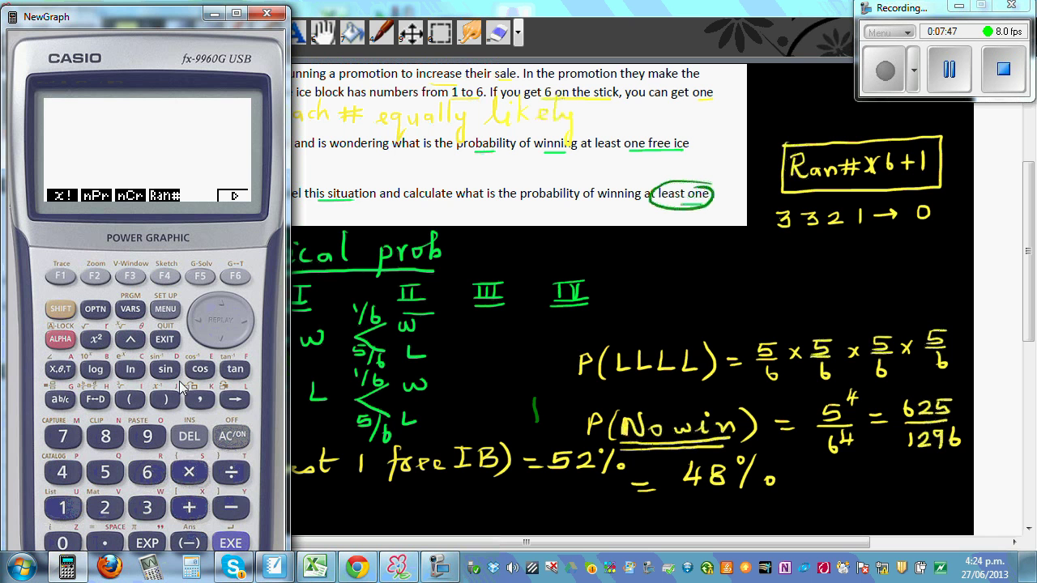
pyautogui.click(166, 278)
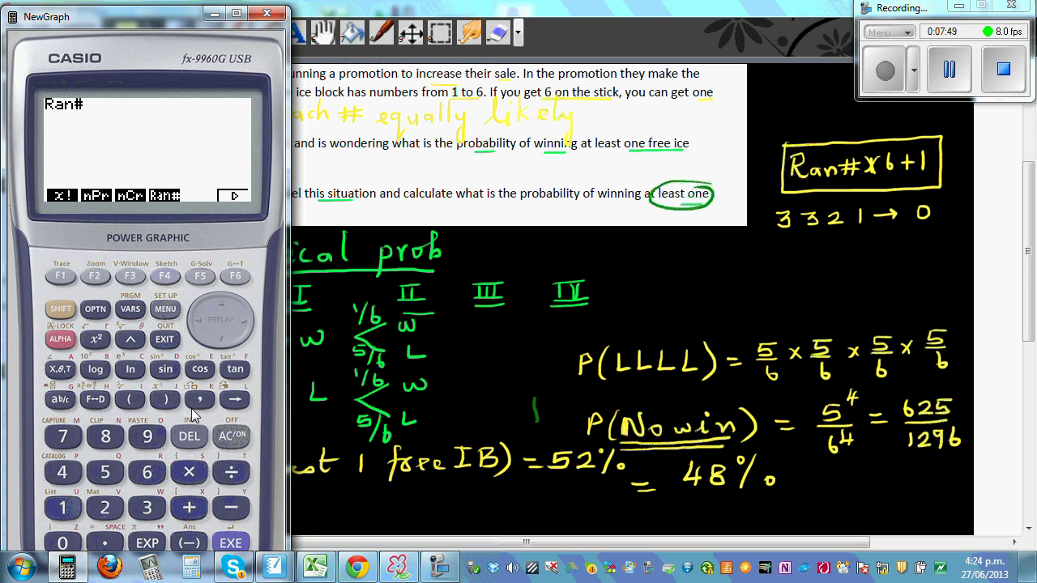
pyautogui.click(189, 471)
pyautogui.click(147, 472)
pyautogui.click(189, 508)
pyautogui.click(63, 509)
# - Generate four values, record the second trial 5 6 6 3 giving 2 wins, and show the table layer
pyautogui.click(231, 543)
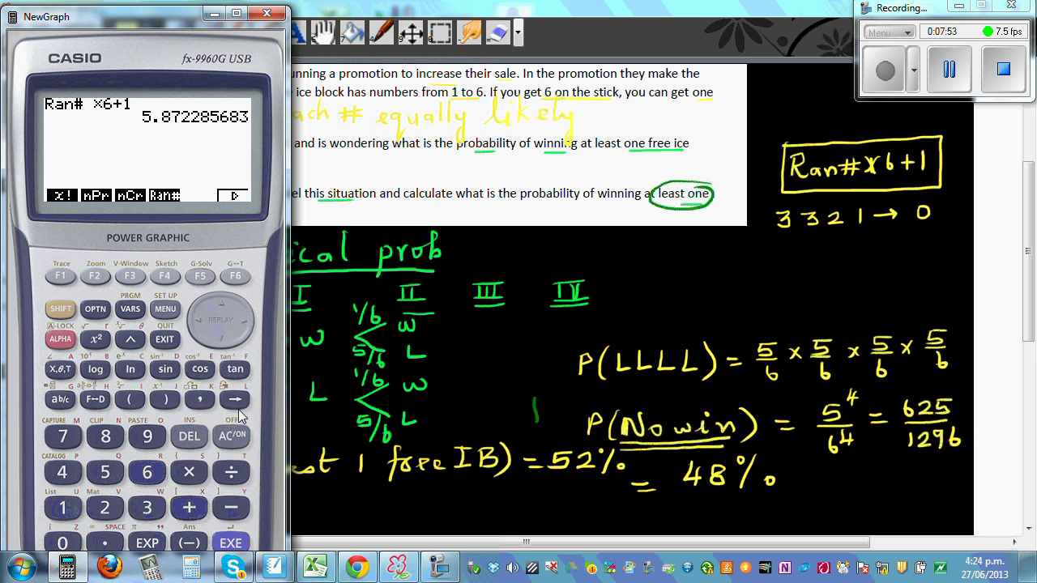
pyautogui.click(236, 544)
pyautogui.click(236, 545)
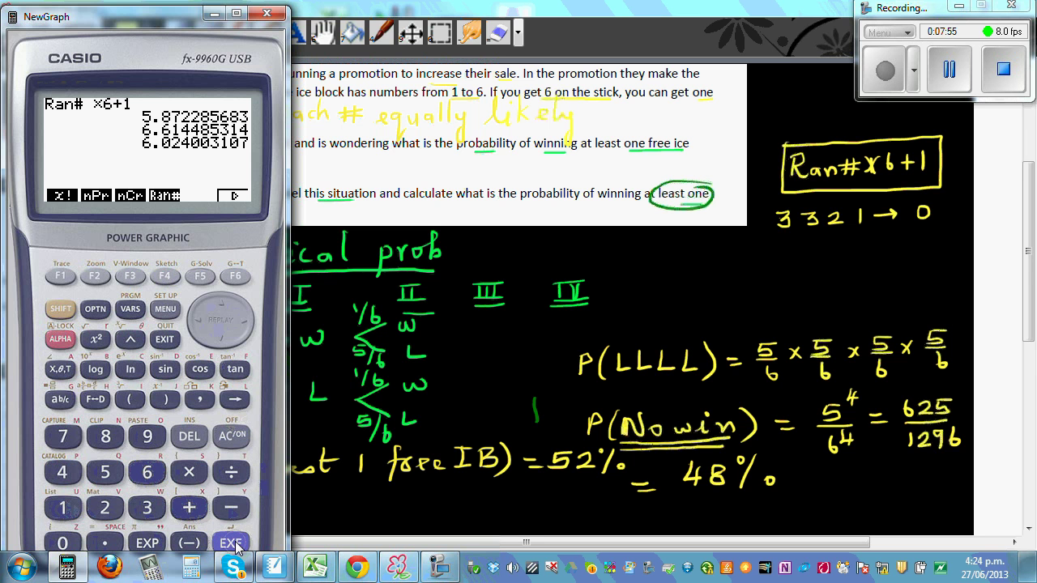
pyautogui.click(236, 544)
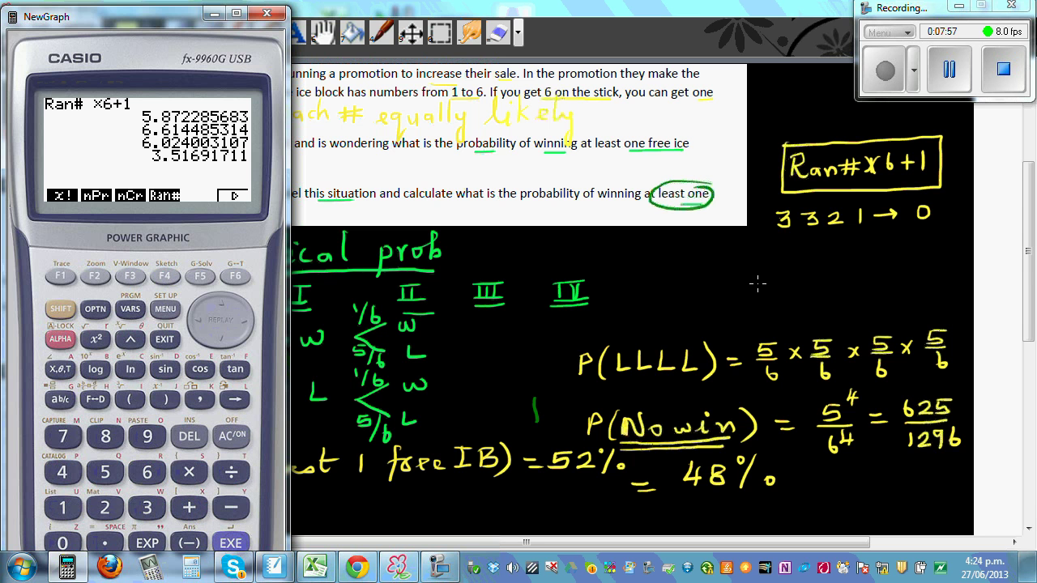
pyautogui.click(755, 256)
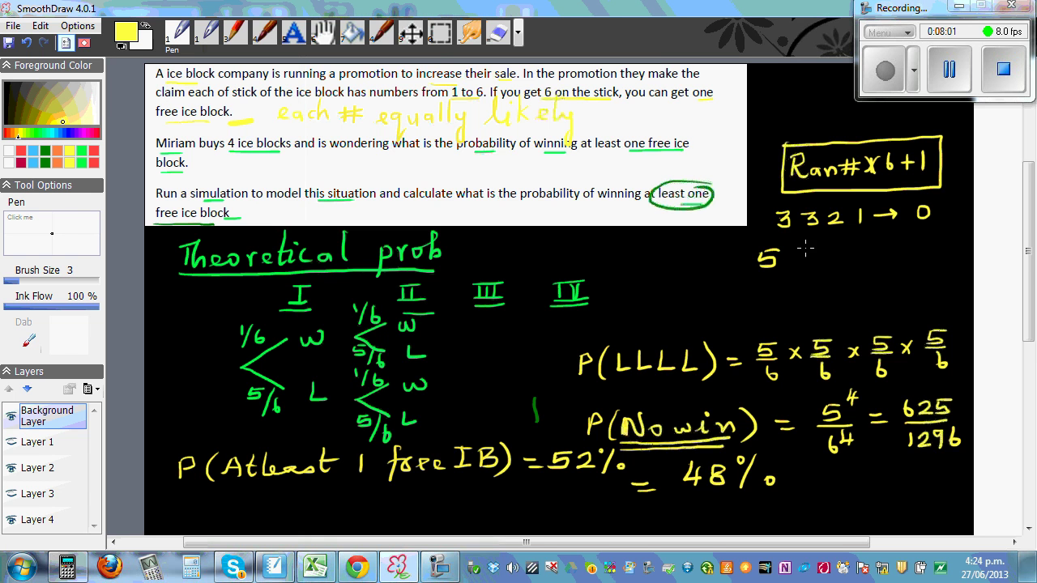
pyautogui.moveTo(793, 254); pyautogui.dragTo(794, 268)
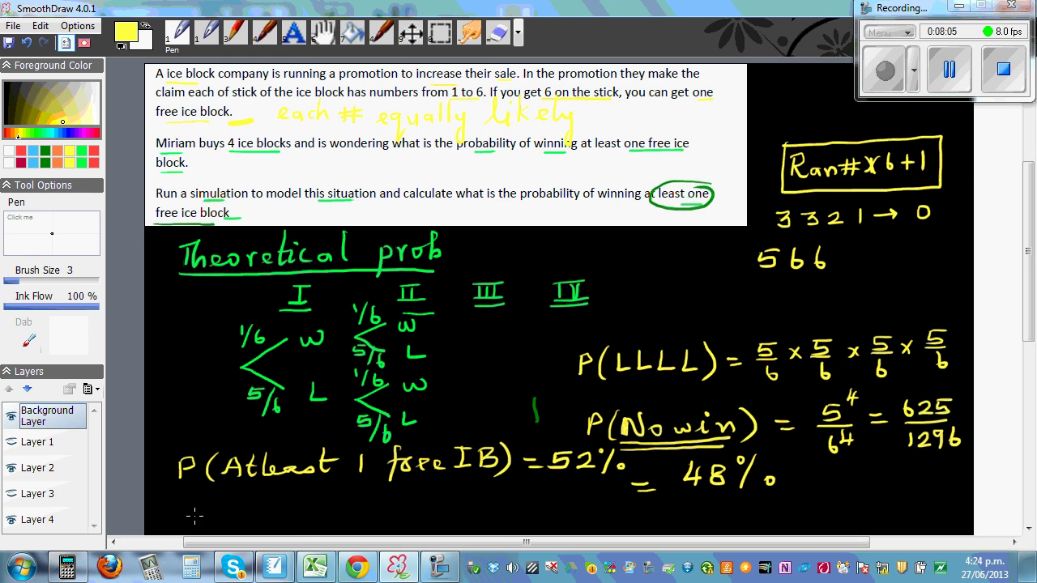
pyautogui.click(71, 567)
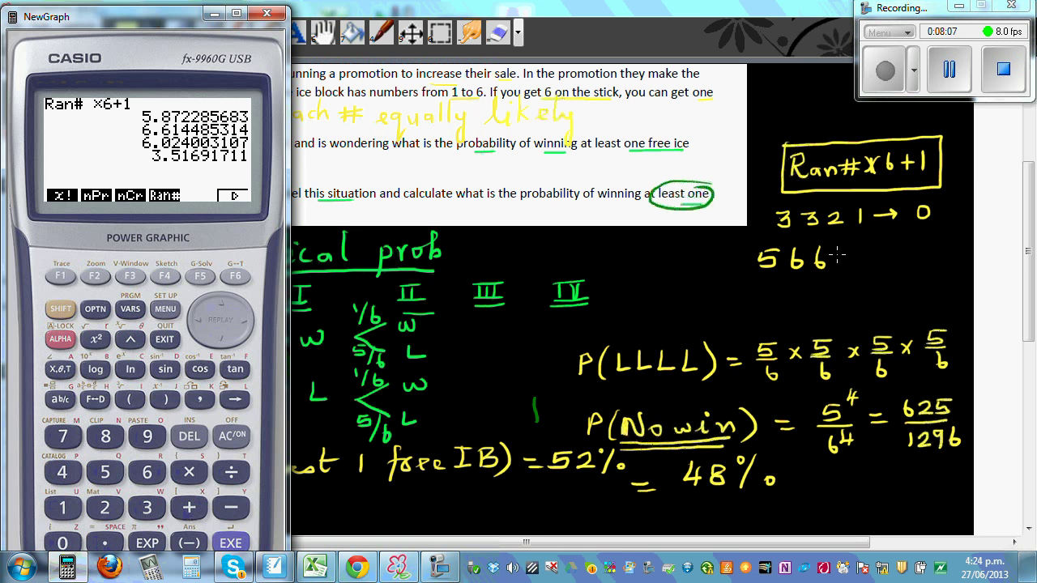
pyautogui.click(831, 285)
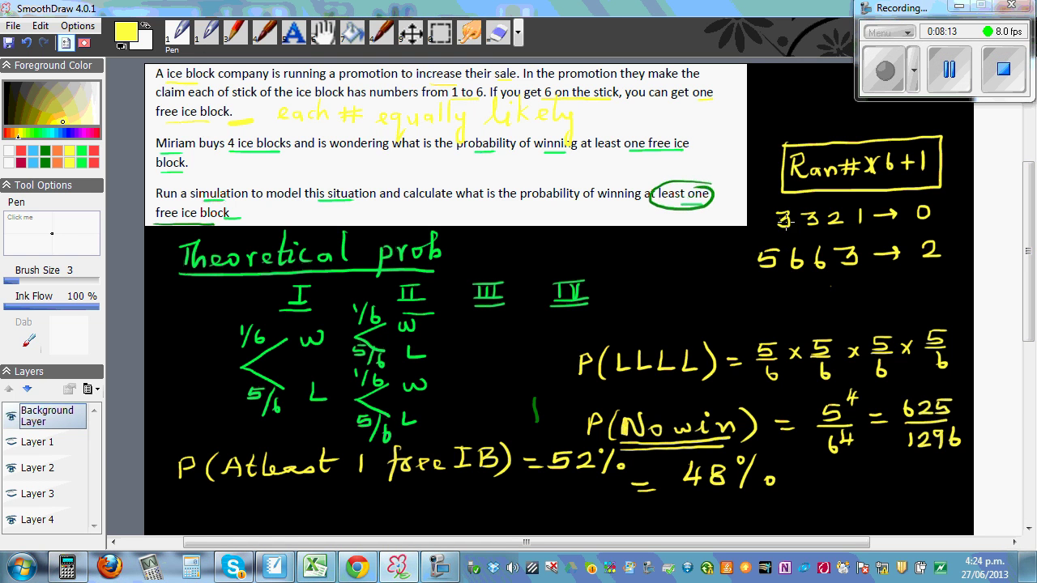
pyautogui.click(11, 443)
# - Hide the Background Layer to reveal the 30-purchase table, then switch to Excel's Book1
pyautogui.click(11, 416)
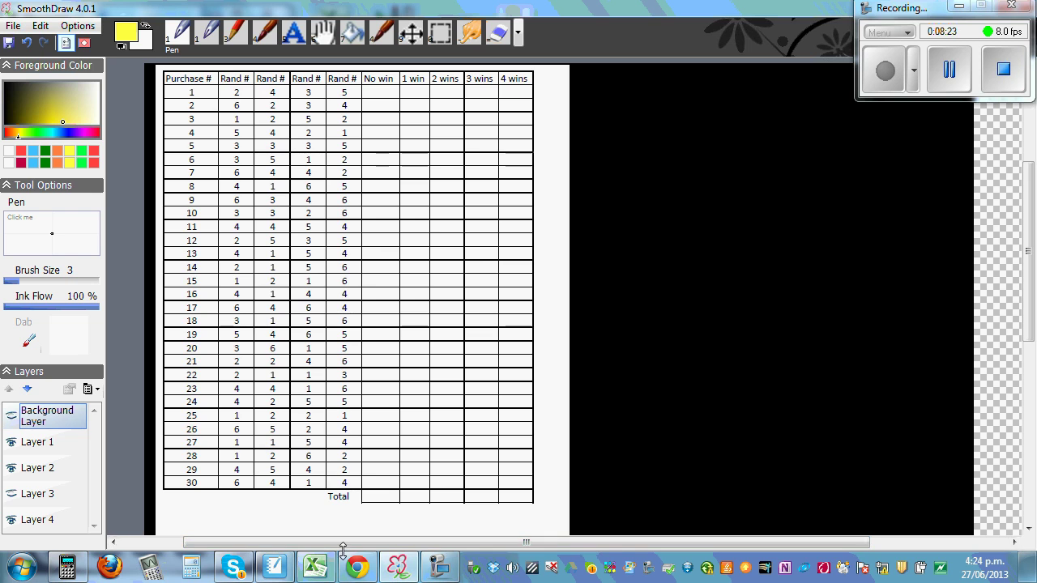
pyautogui.click(319, 571)
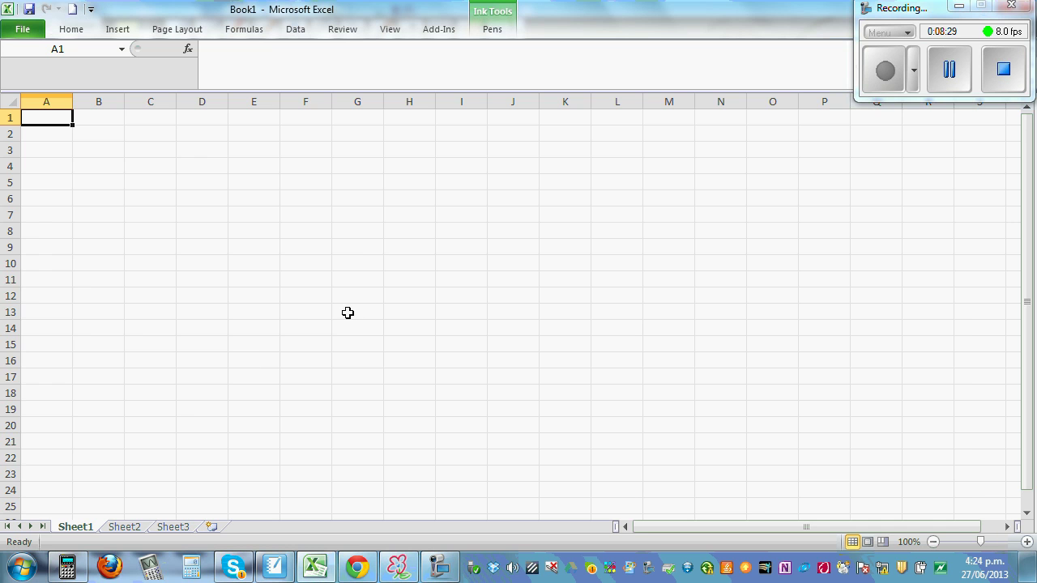
# - Enter the heading 'Rand #' in A1 and copy it into B1, C1 and D1
pyautogui.keyDown('ctrl'); pyautogui.scroll(7, 355, 313); pyautogui.keyUp('ctrl')
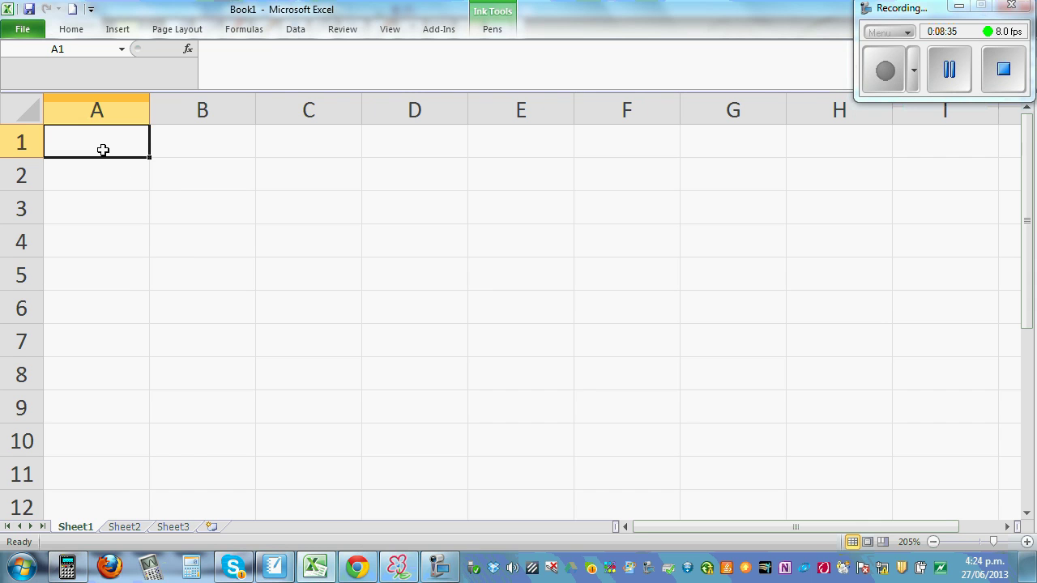
pyautogui.write('Rand')
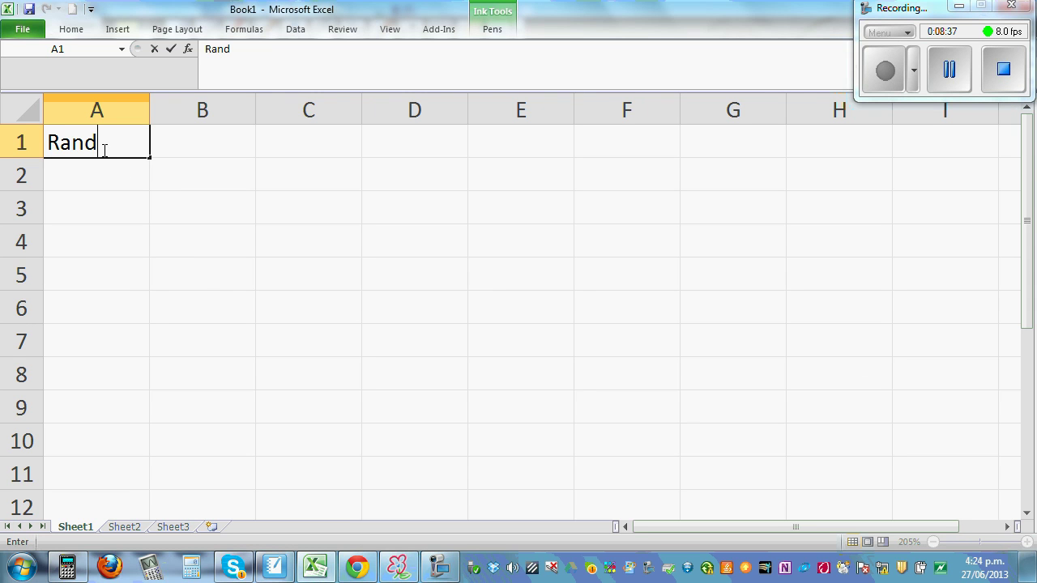
pyautogui.write(' #')
pyautogui.click(184, 204)
pyautogui.click(72, 142)
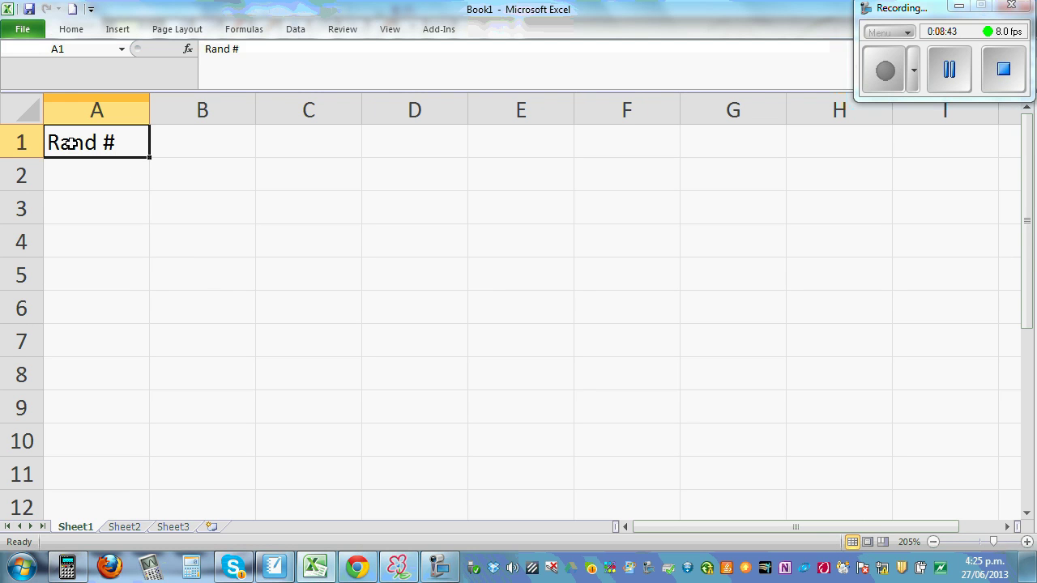
pyautogui.hotkey('ctrl', 'c')
pyautogui.click(181, 137)
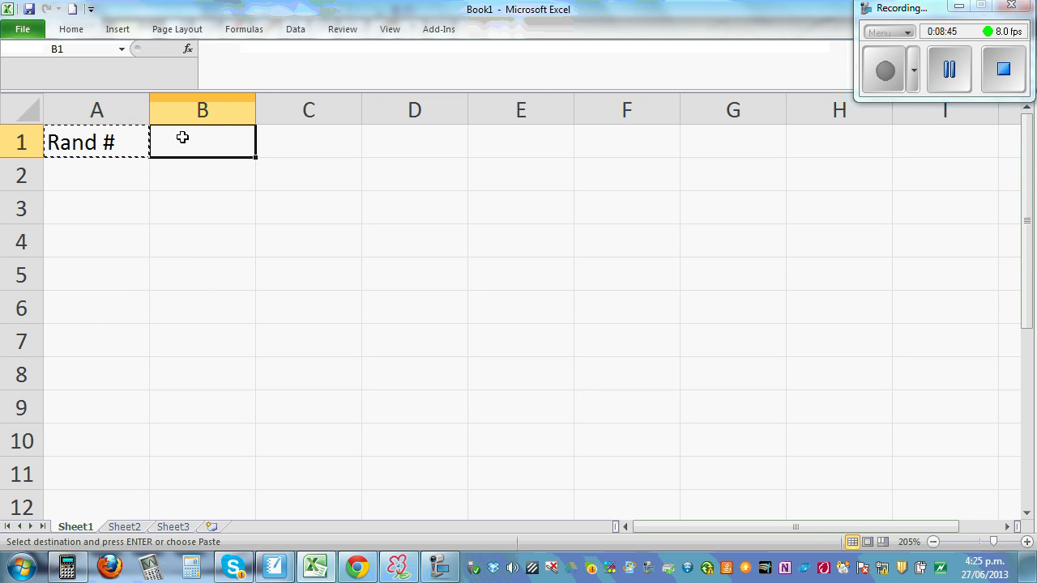
pyautogui.hotkey('ctrl', 'v')
pyautogui.click(312, 139)
pyautogui.hotkey('ctrl', 'v')
pyautogui.click(431, 140)
pyautogui.hotkey('ctrl', 'v')
pyautogui.click(441, 239)
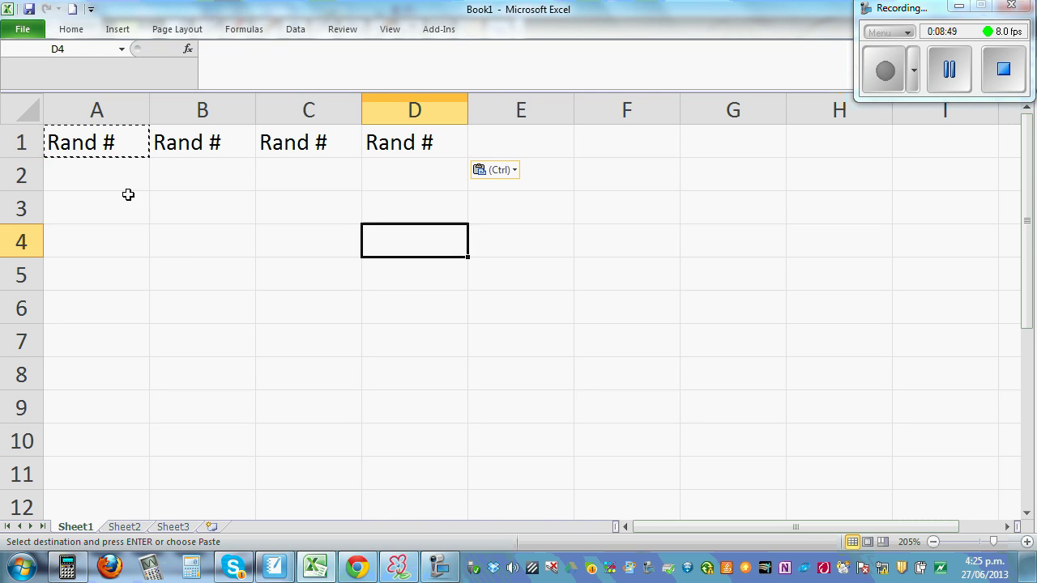
# - Enter =RANDBETWEEN(1,6) in cell A2
pyautogui.click(91, 179)
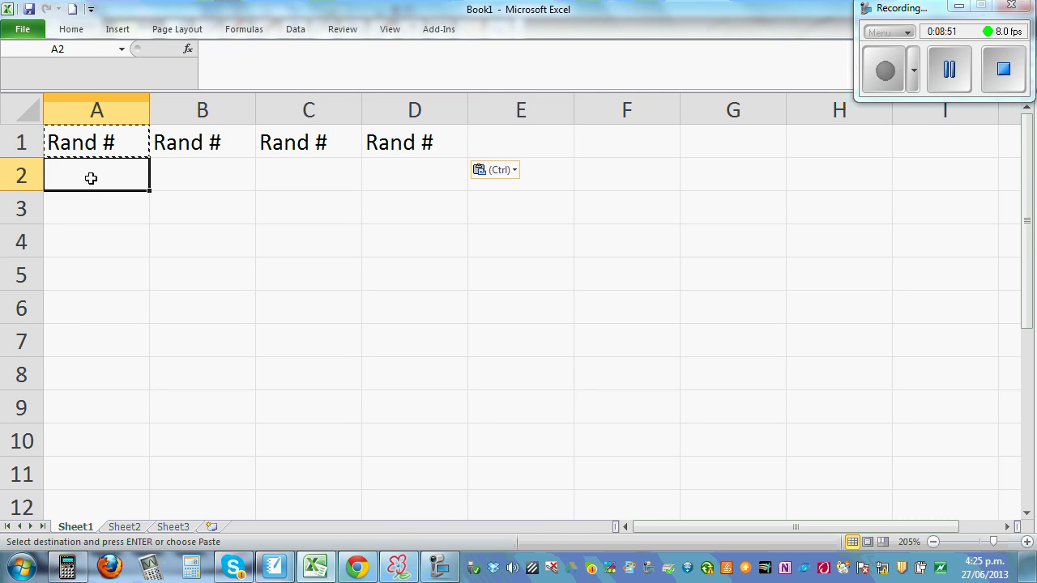
pyautogui.write('=rand')
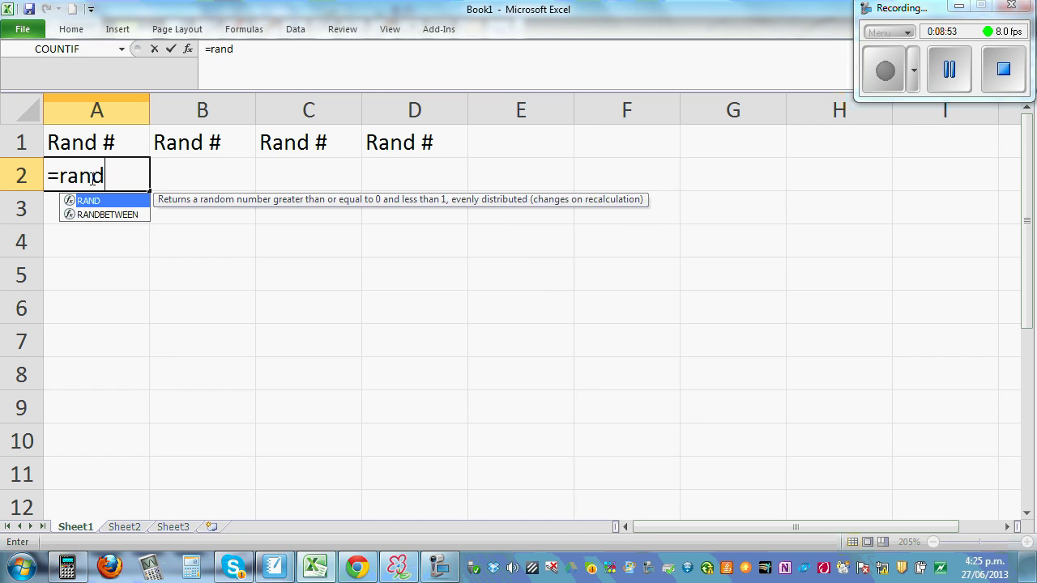
pyautogui.write('betwee')
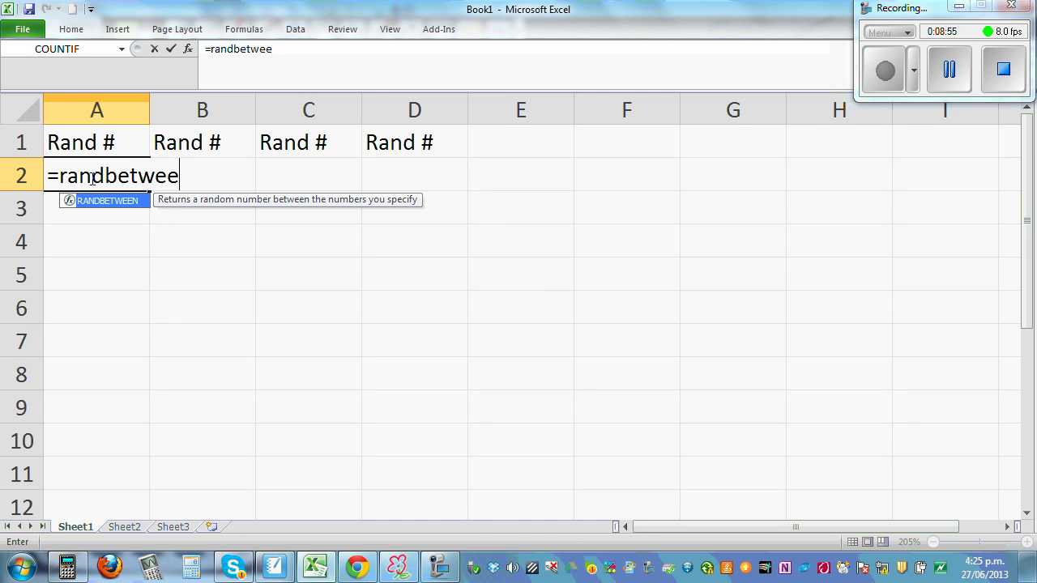
pyautogui.write('n(')
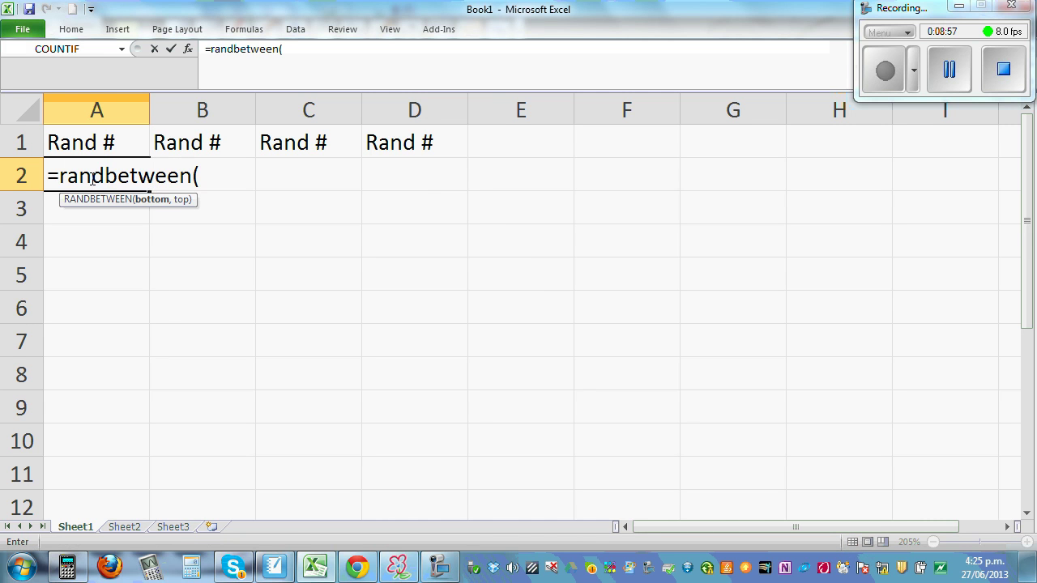
pyautogui.write('1,6')
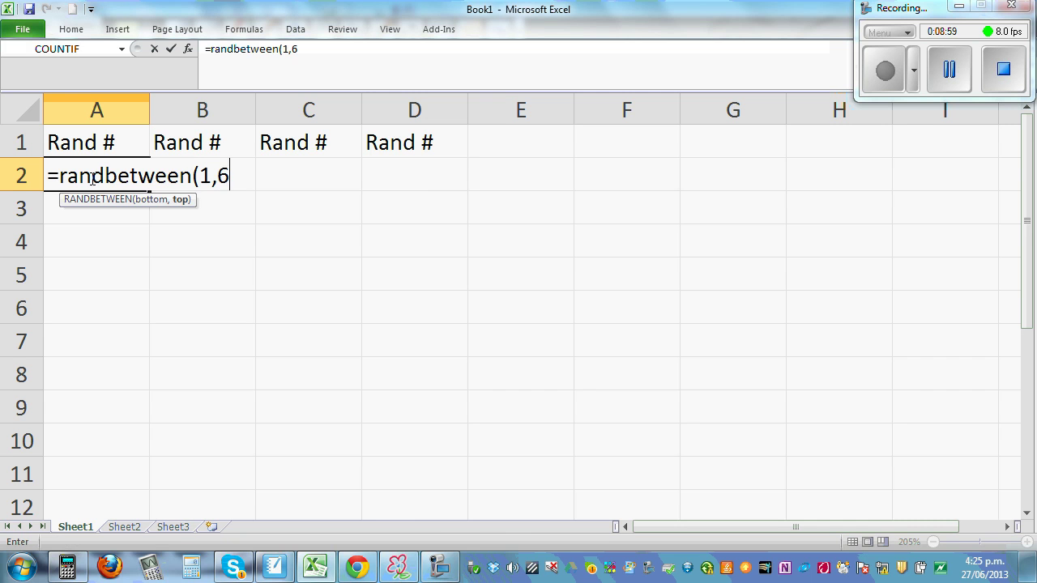
pyautogui.write(')')
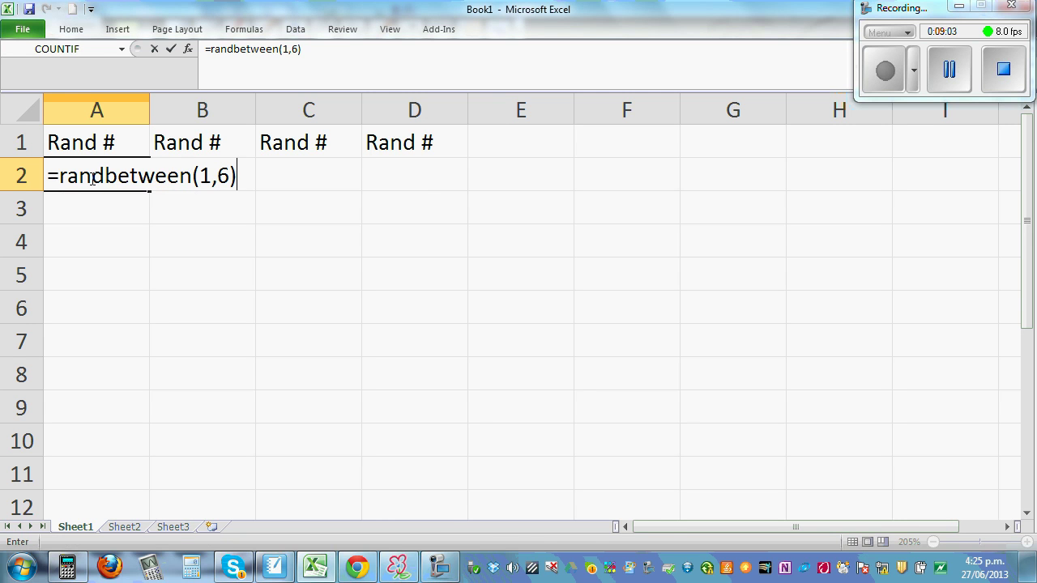
pyautogui.press('Return')
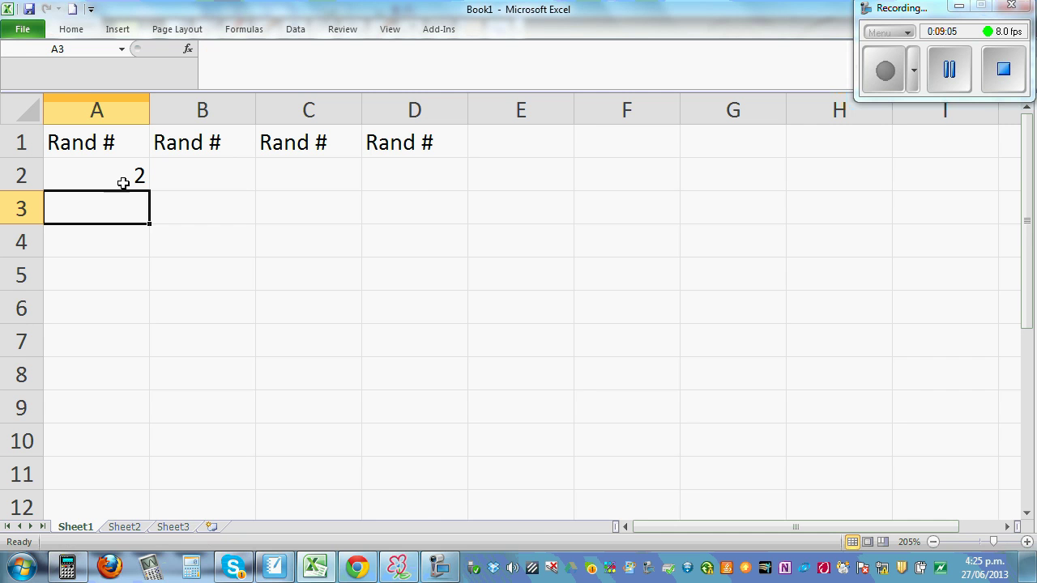
# - Fill the RANDBETWEEN formula from A2 across to column D and down to row 31
pyautogui.click(109, 172)
pyautogui.moveTo(151, 193); pyautogui.dragTo(450, 192)
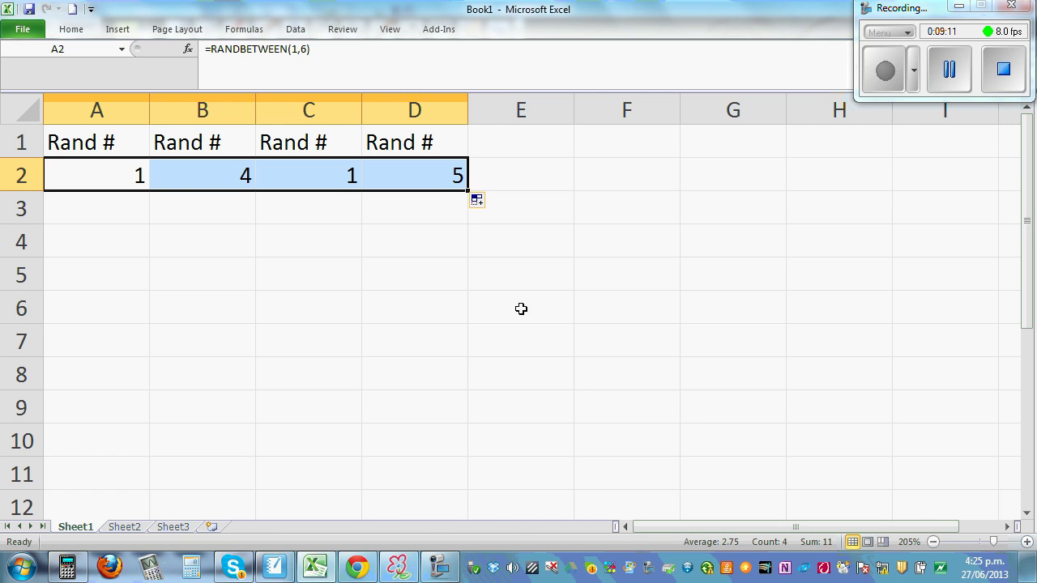
pyautogui.moveTo(467, 191); pyautogui.dragTo(412, 334)
pyautogui.scroll(8, 652, 341)
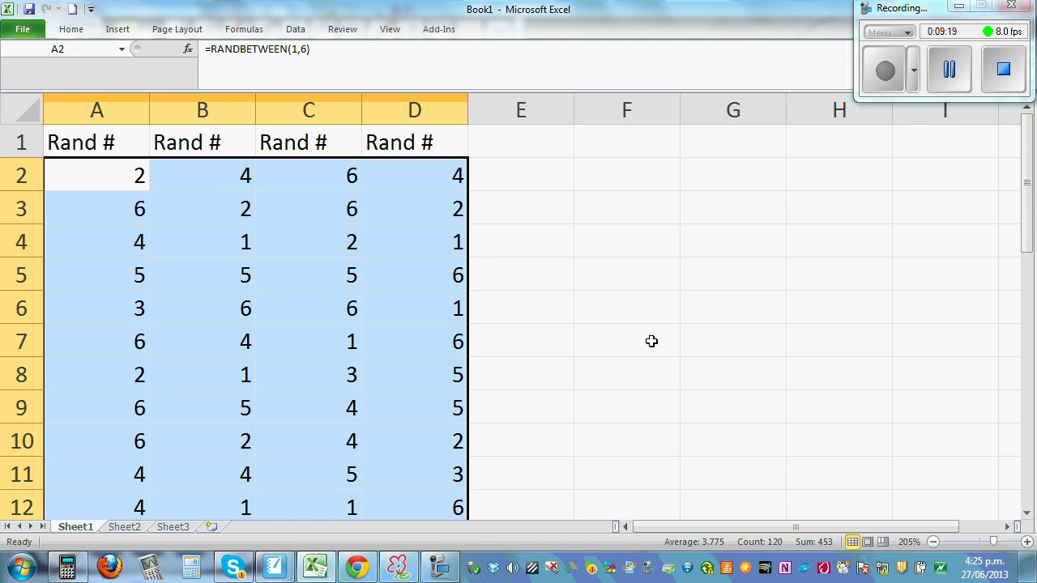
pyautogui.click(704, 240)
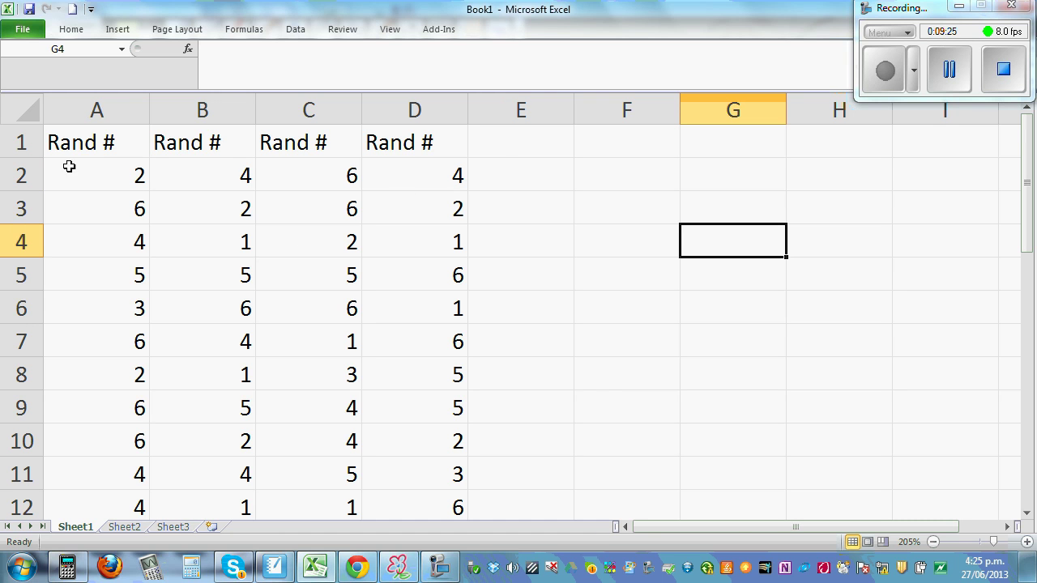
# - Copy A2:D31 and paste it back as values only
pyautogui.moveTo(83, 164); pyautogui.dragTo(440, 452)
pyautogui.click(24, 35)
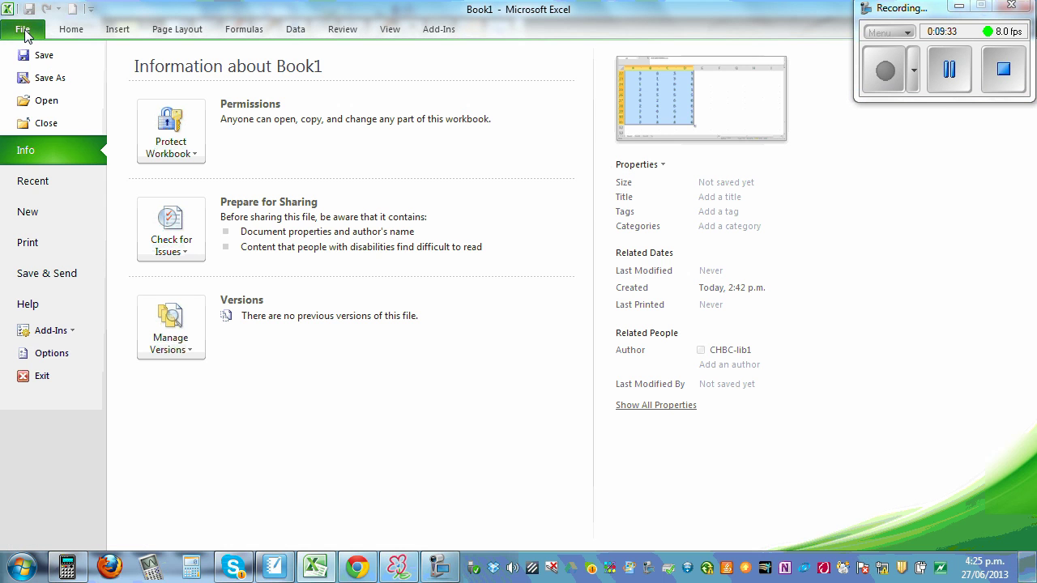
pyautogui.click(71, 32)
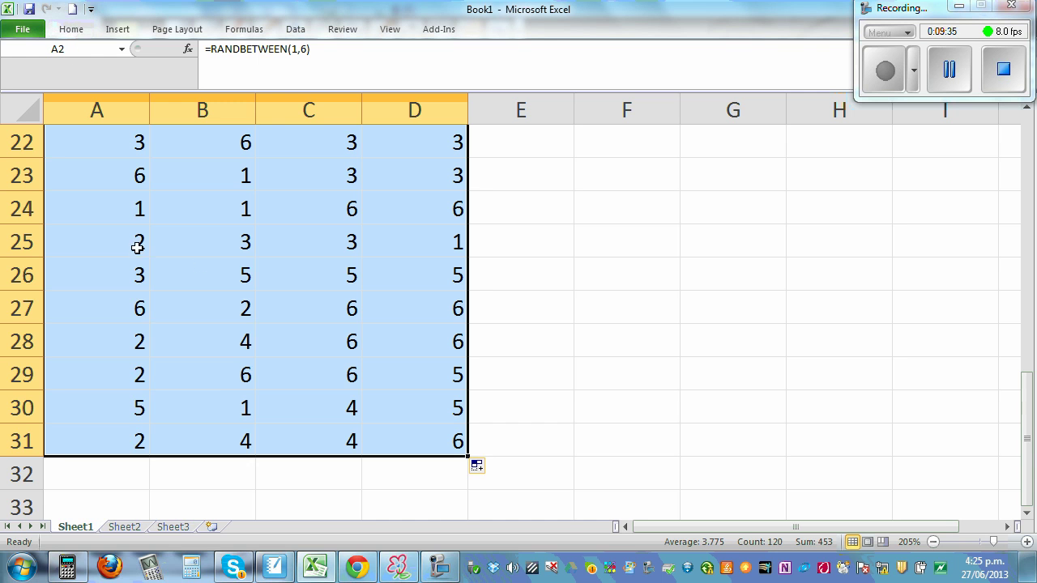
pyautogui.rightClick(215, 271)
pyautogui.click(69, 290)
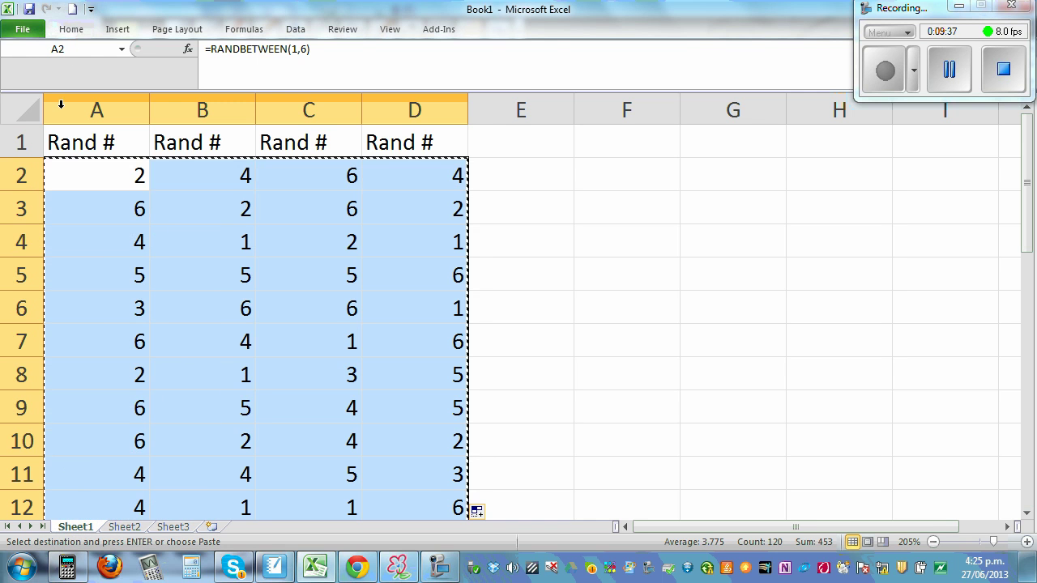
pyautogui.click(80, 31)
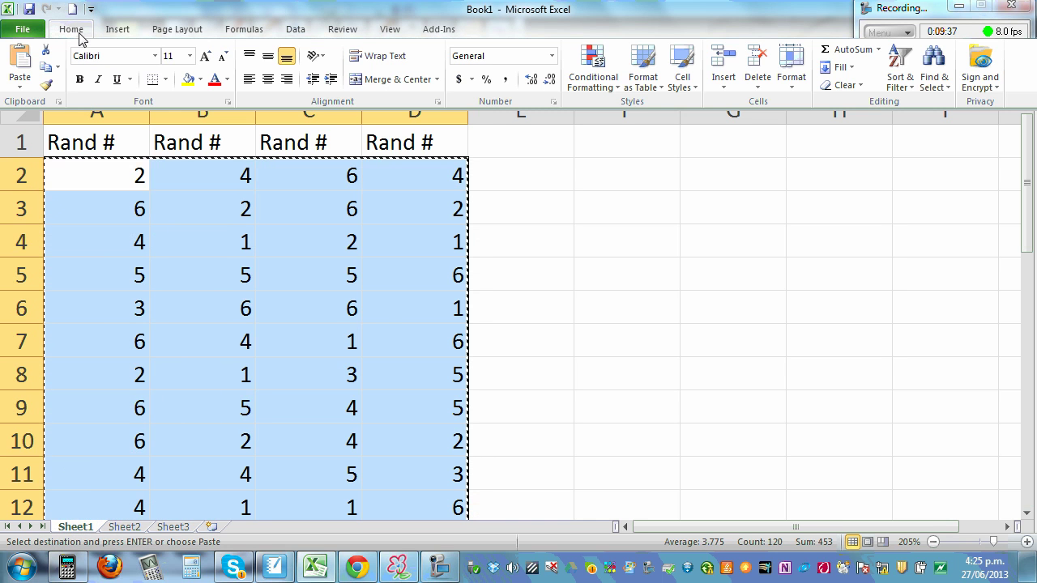
pyautogui.click(20, 89)
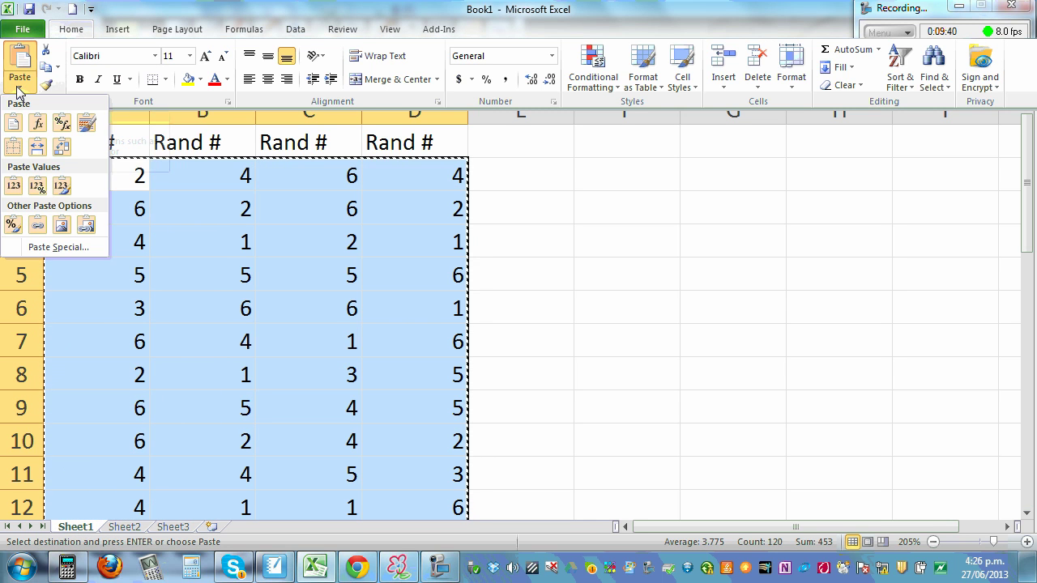
pyautogui.click(14, 187)
pyautogui.click(710, 241)
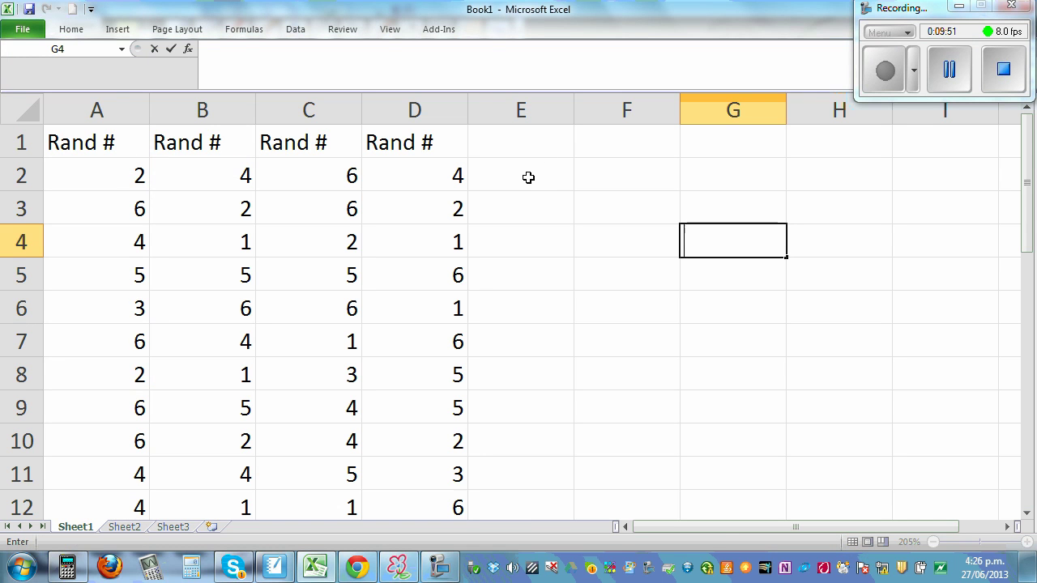
# - Select the black ink pen from the Ink Tools Pens options
pyautogui.click(492, 33)
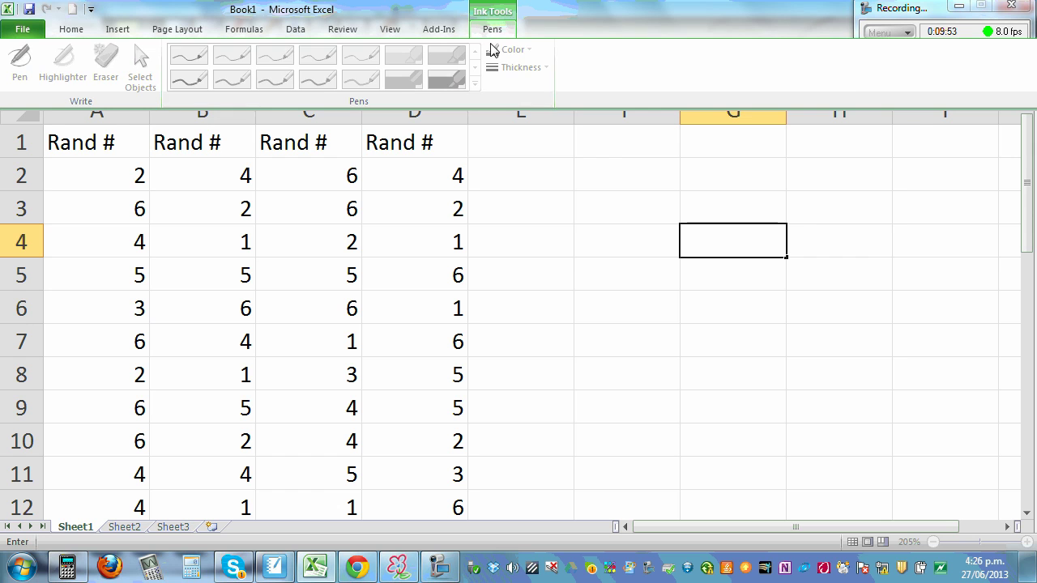
pyautogui.click(575, 179)
pyautogui.click(563, 181)
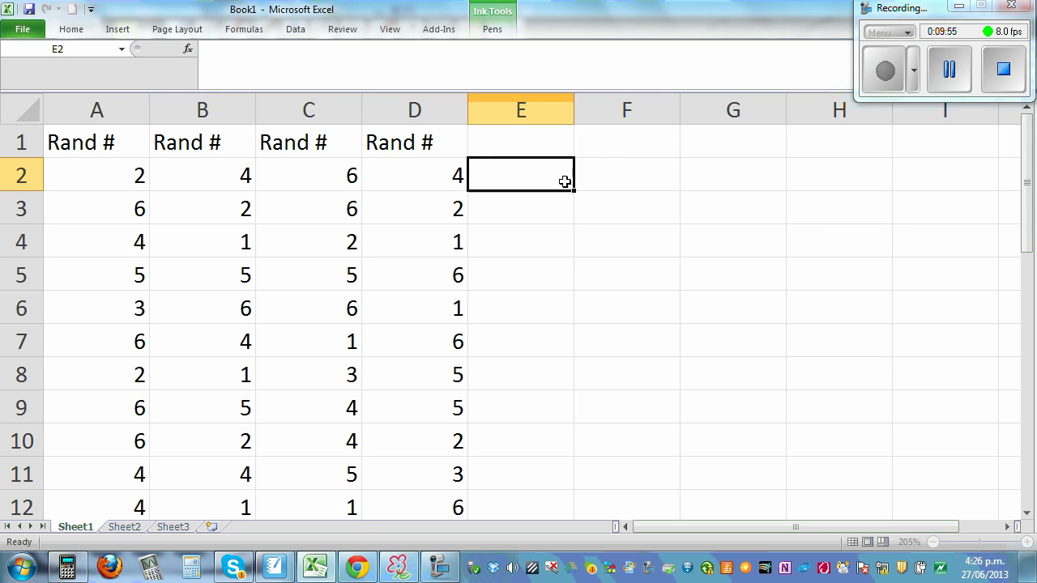
pyautogui.click(491, 34)
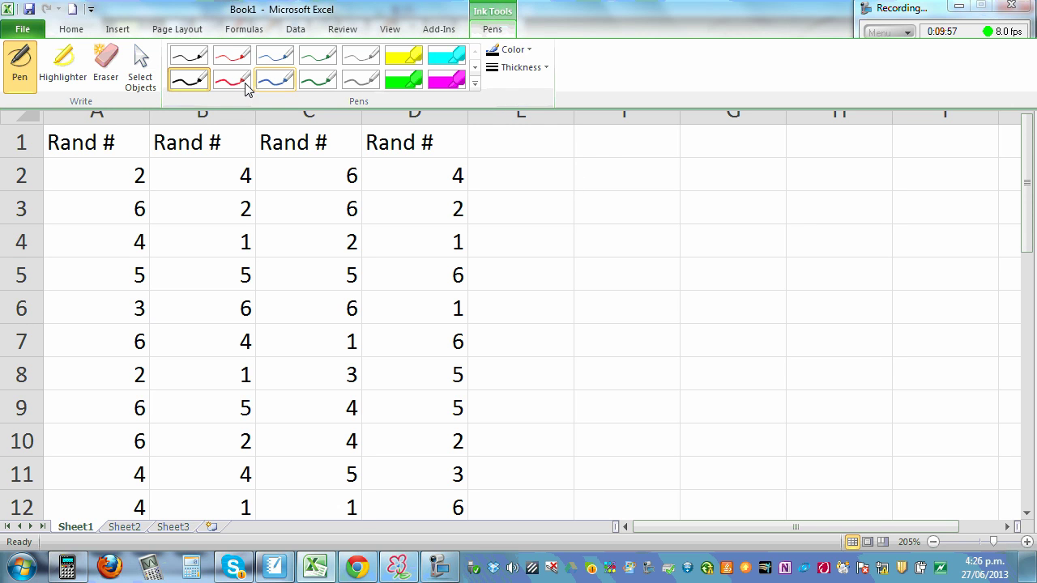
pyautogui.click(200, 81)
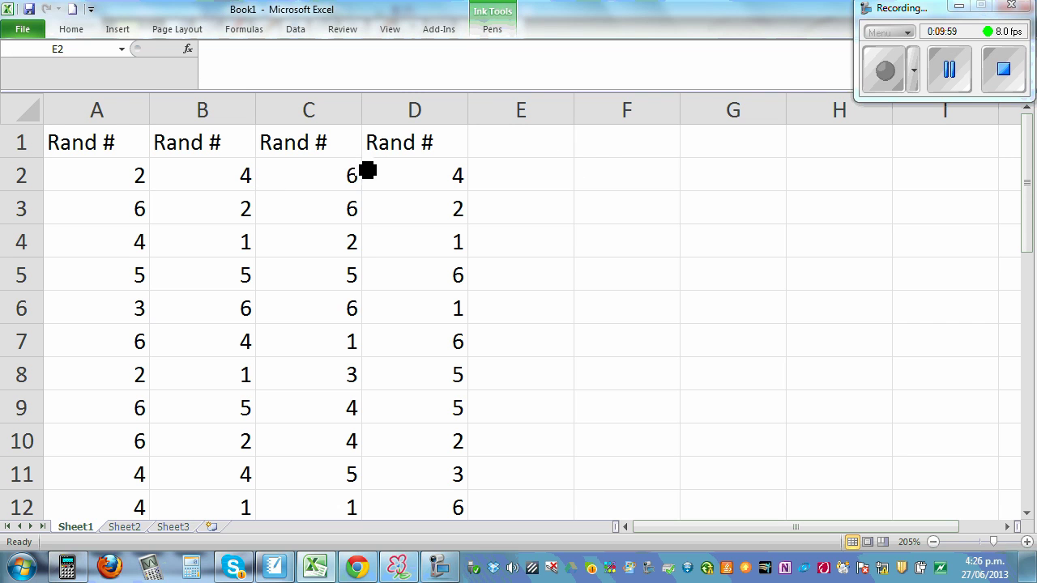
# - Circle the 6s in C2, C3, A3 and D5 and write win counts 1, 2, 0, 1 in column E
pyautogui.moveTo(360, 161)
pyautogui.mouseDown()
pyautogui.moveTo(351, 196)
pyautogui.moveTo(366, 196)
pyautogui.moveTo(368, 169)
pyautogui.mouseUp()
pyautogui.moveTo(538, 166); pyautogui.dragTo(535, 185)
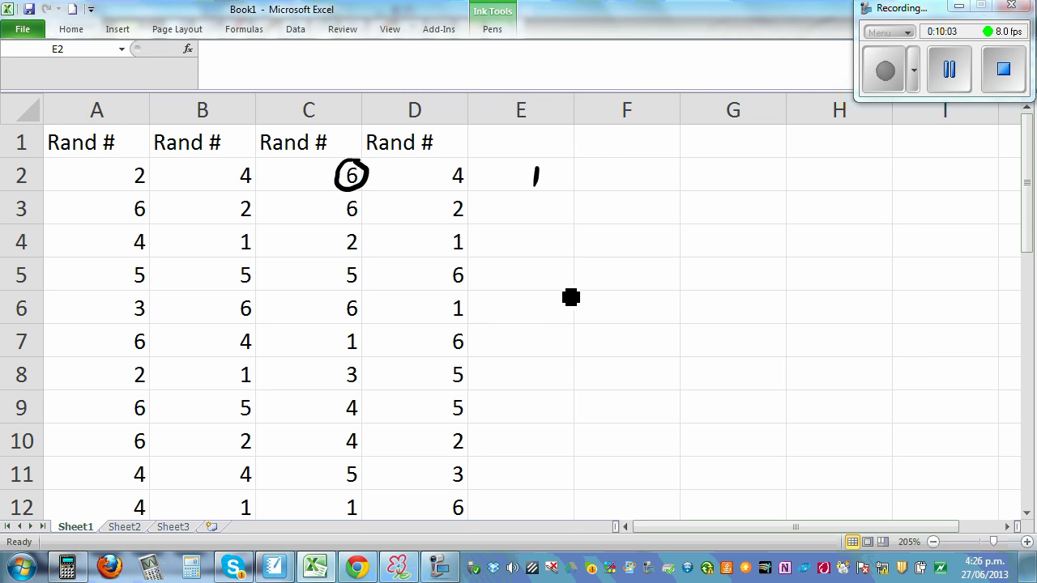
pyautogui.moveTo(370, 203)
pyautogui.mouseDown()
pyautogui.moveTo(349, 211)
pyautogui.moveTo(371, 205)
pyautogui.mouseUp()
pyautogui.moveTo(157, 196)
pyautogui.mouseDown()
pyautogui.moveTo(139, 221)
pyautogui.moveTo(163, 201)
pyautogui.mouseUp()
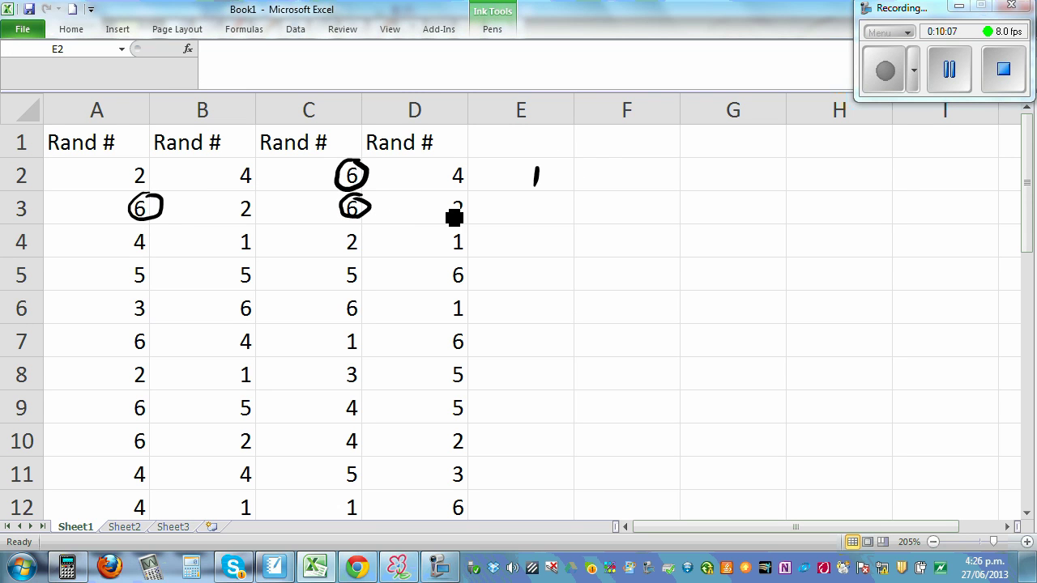
pyautogui.moveTo(537, 204); pyautogui.dragTo(558, 215)
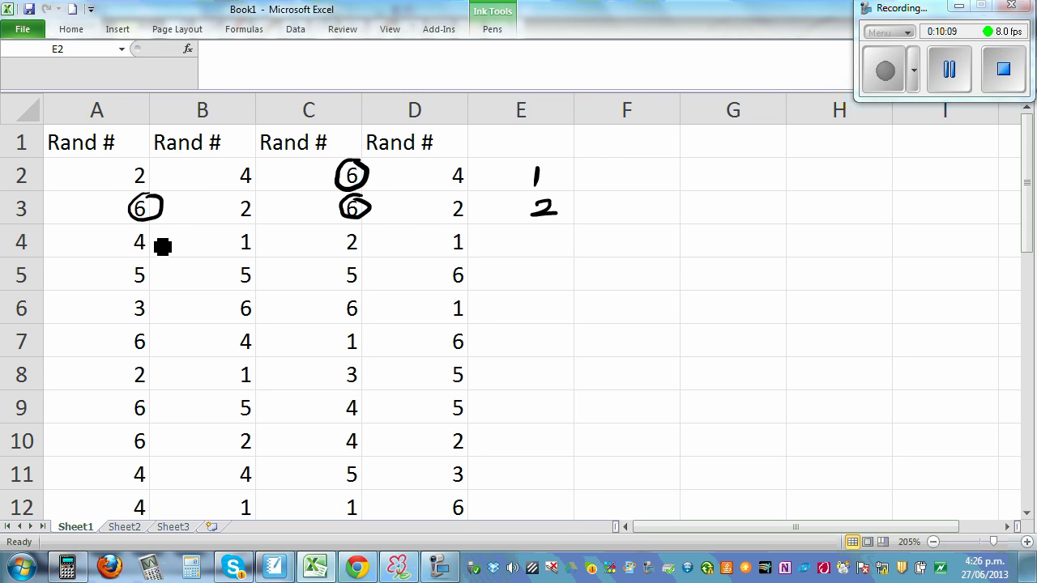
pyautogui.moveTo(540, 250); pyautogui.dragTo(541, 235)
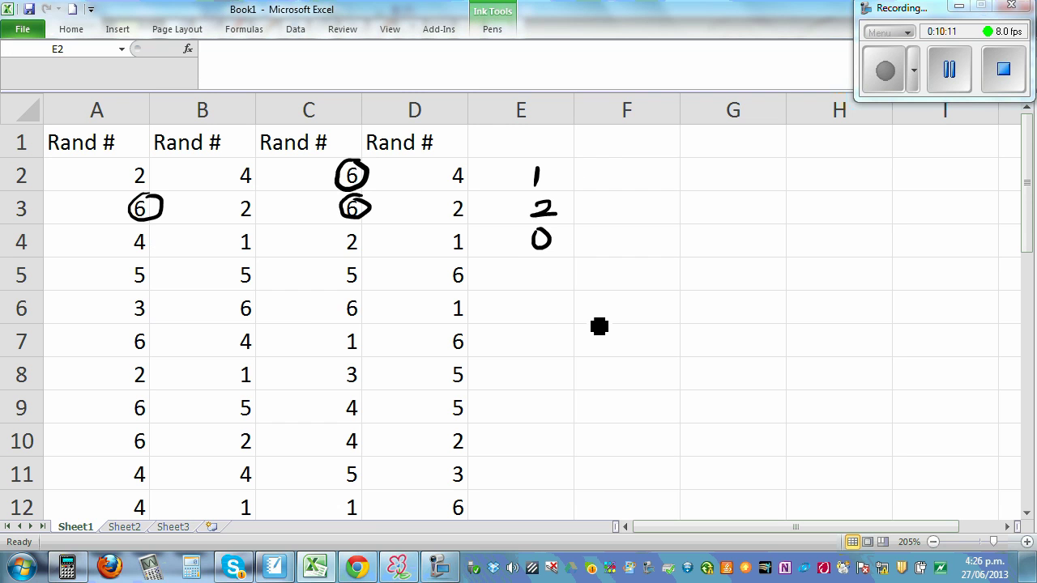
pyautogui.moveTo(468, 270)
pyautogui.mouseDown()
pyautogui.moveTo(470, 291)
pyautogui.moveTo(476, 266)
pyautogui.mouseUp()
pyautogui.moveTo(549, 272); pyautogui.dragTo(557, 319)
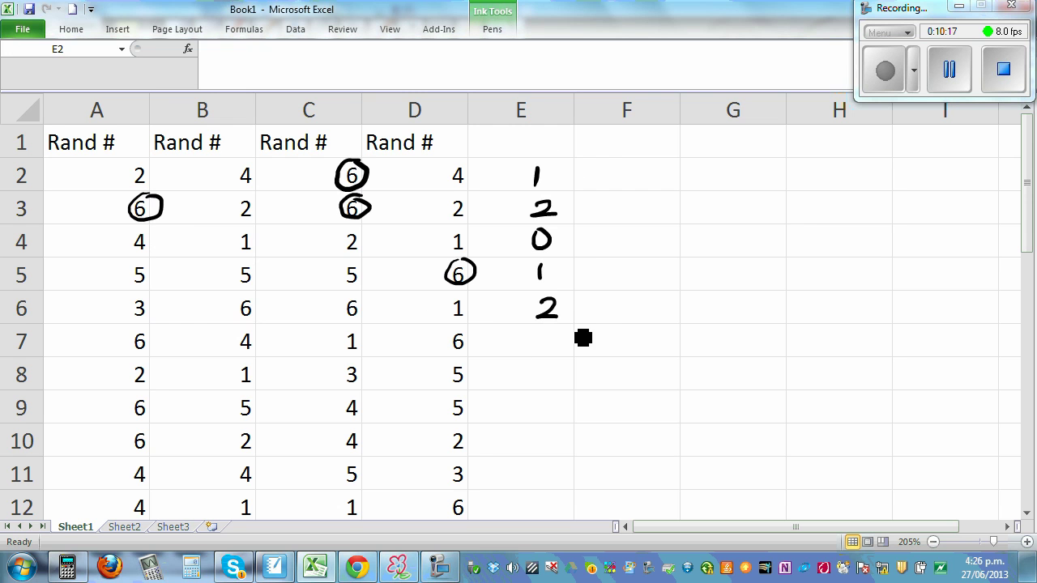
# - Return to SmoothDraw, set bright green ink and dismiss the invisible-layer warning
pyautogui.click(397, 567)
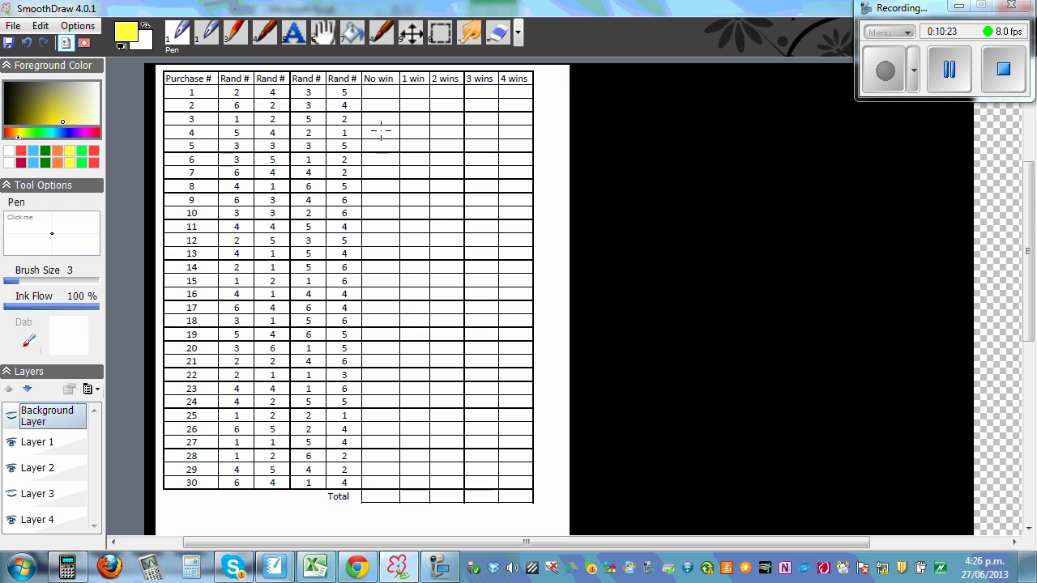
pyautogui.click(82, 162)
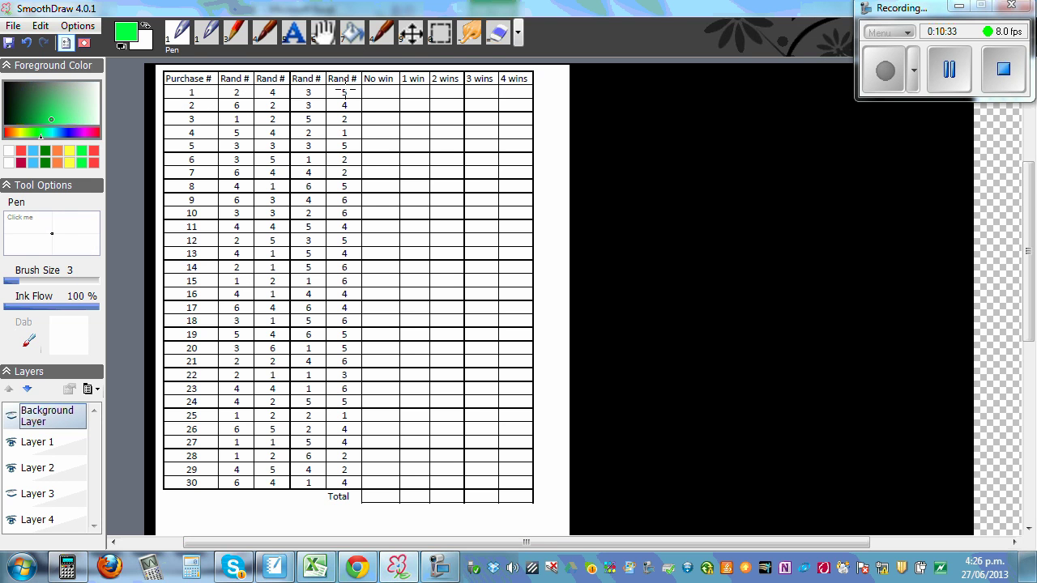
pyautogui.click(373, 91)
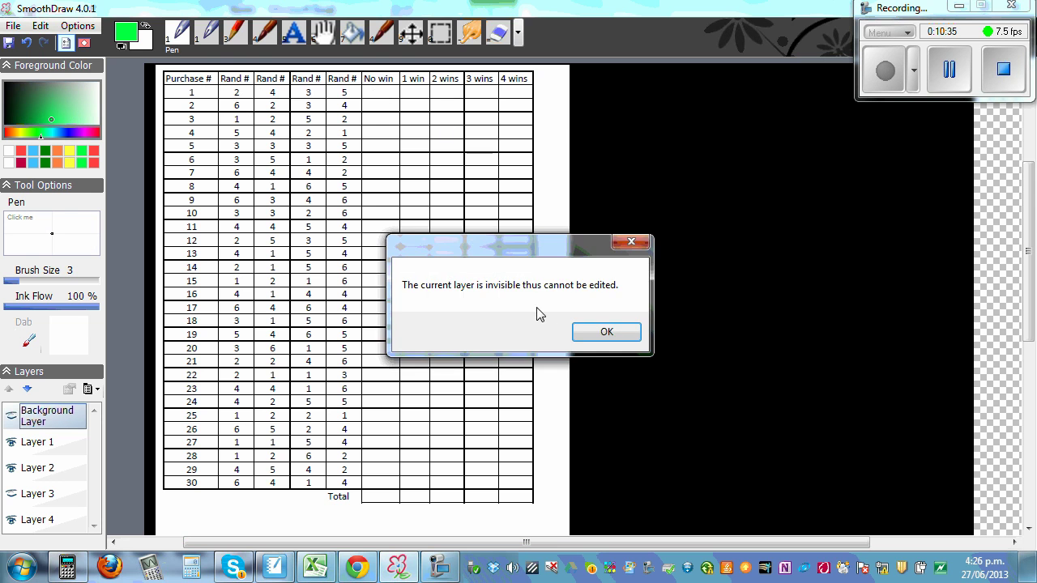
pyautogui.click(581, 332)
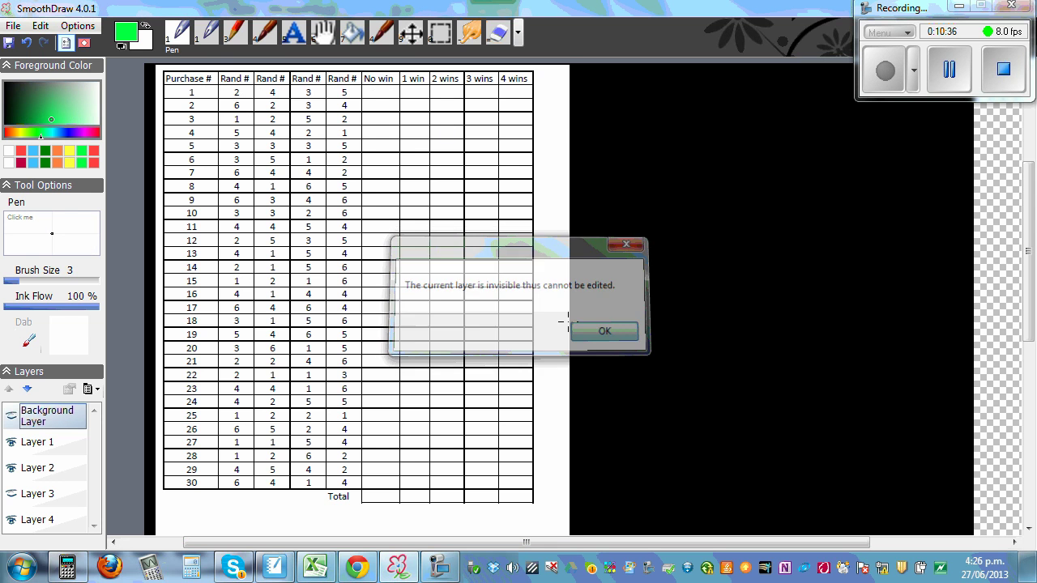
# - Hide the Background Layer question page and make Layer 1 the drawing layer
pyautogui.click(37, 446)
pyautogui.click(42, 421)
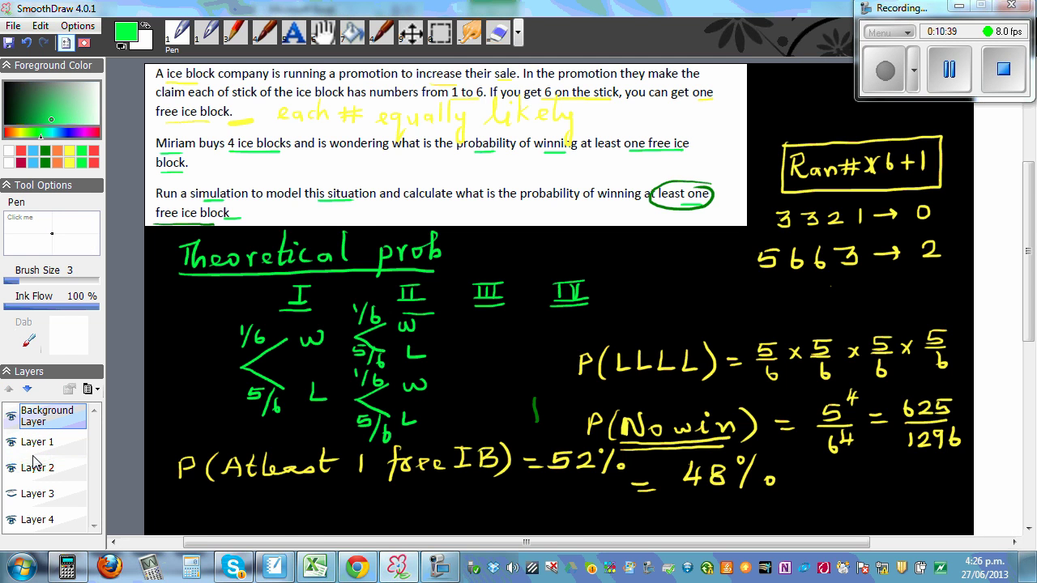
pyautogui.click(12, 422)
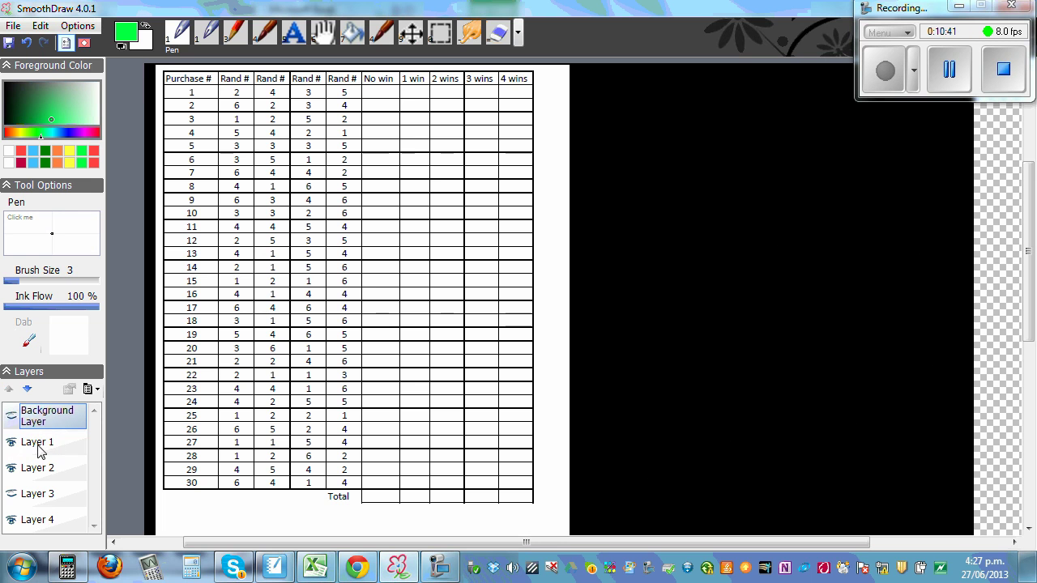
pyautogui.click(38, 447)
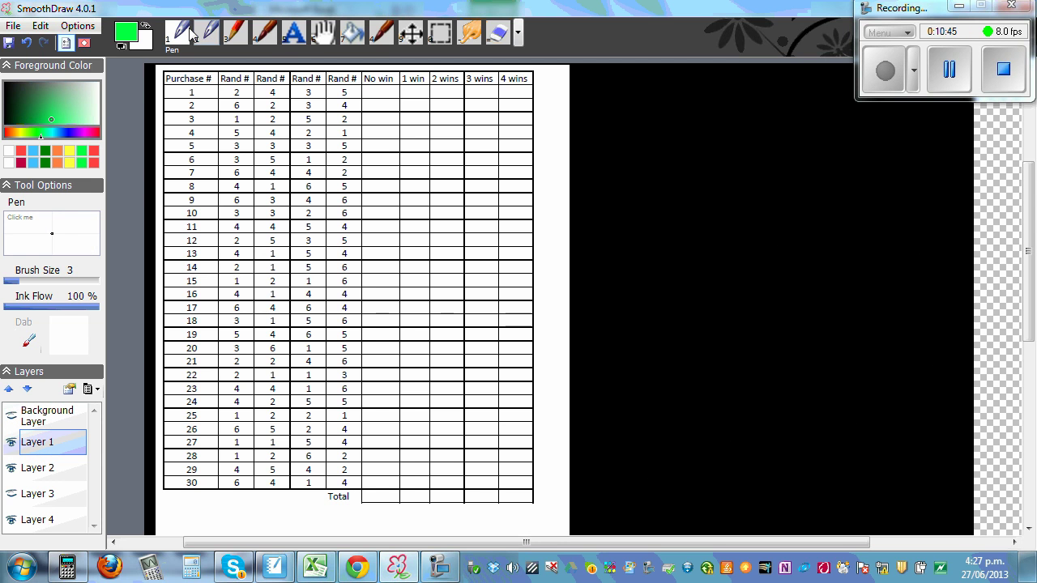
# - In yellow ink, tick No win for purchases 3, 4 and 5
pyautogui.click(66, 152)
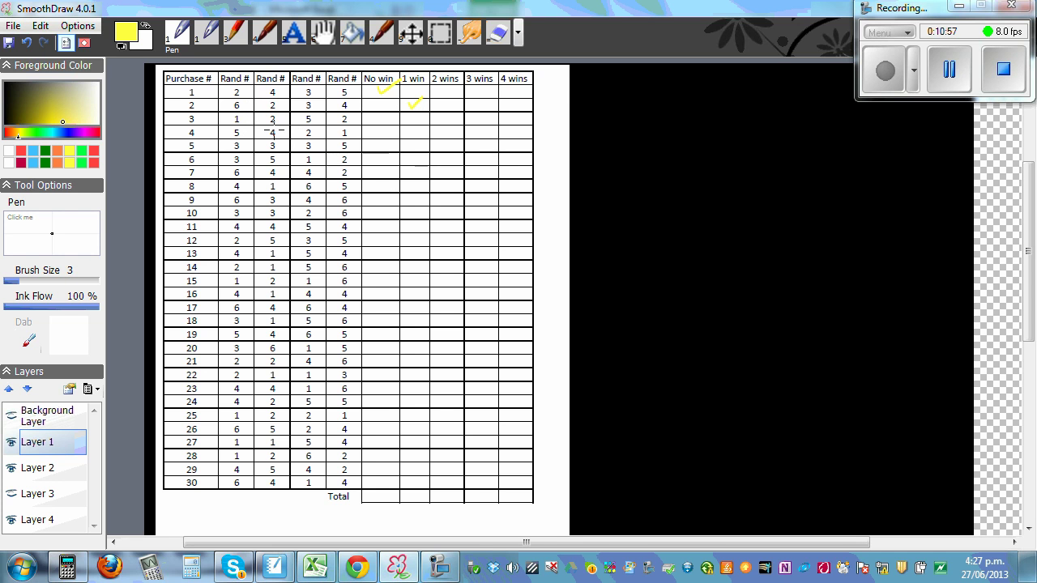
pyautogui.moveTo(378, 117); pyautogui.dragTo(389, 114)
pyautogui.moveTo(376, 132); pyautogui.dragTo(395, 130)
pyautogui.moveTo(377, 147)
pyautogui.mouseDown()
pyautogui.moveTo(394, 142)
pyautogui.moveTo(388, 153)
pyautogui.moveTo(422, 165)
pyautogui.moveTo(419, 182)
pyautogui.mouseUp()
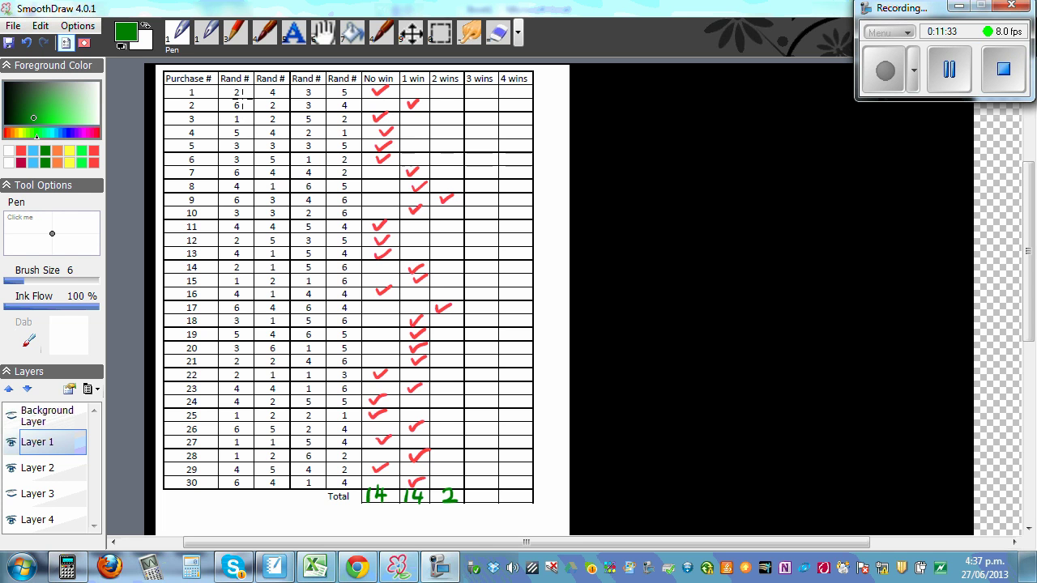
pyautogui.click(1003, 81)
pyautogui.press('Escape')
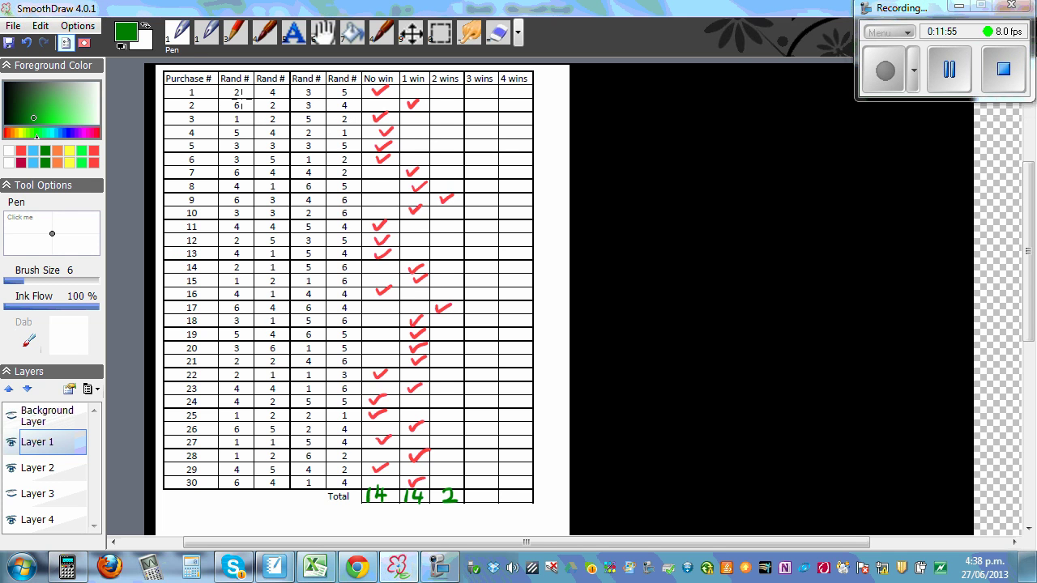
# - In bright green, circle the 6 in purchase 2 and both 6s in purchase 9
pyautogui.click(83, 164)
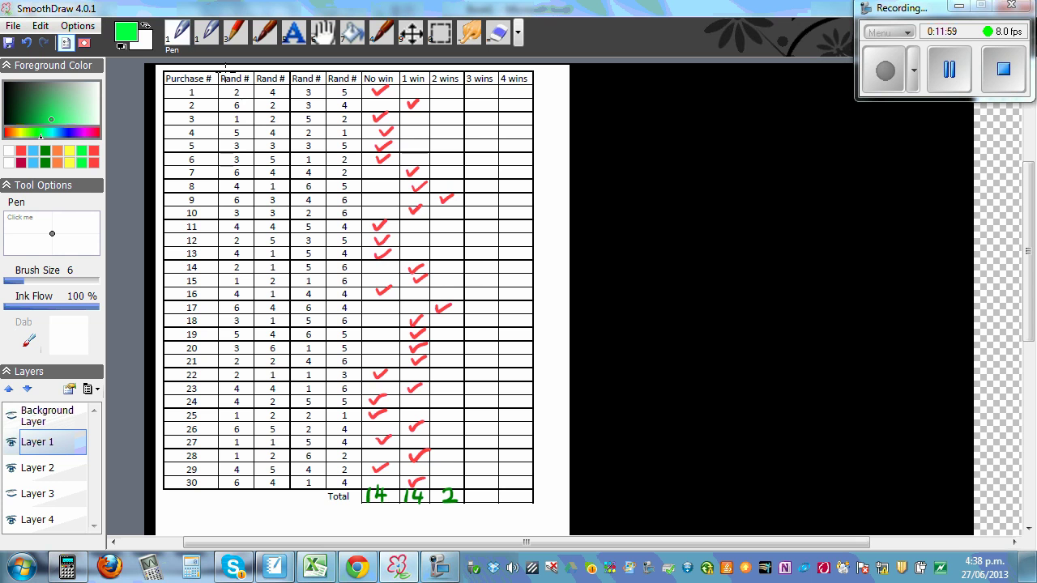
pyautogui.moveTo(239, 98)
pyautogui.mouseDown()
pyautogui.moveTo(227, 109)
pyautogui.moveTo(247, 113)
pyautogui.moveTo(240, 99)
pyautogui.mouseUp()
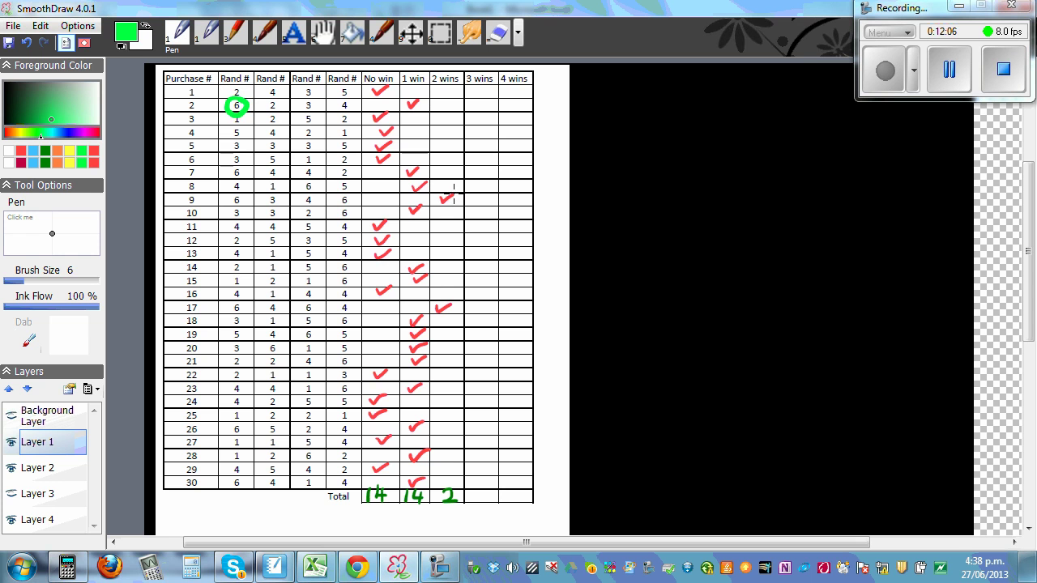
pyautogui.moveTo(344, 192)
pyautogui.mouseDown()
pyautogui.moveTo(334, 205)
pyautogui.moveTo(355, 199)
pyautogui.moveTo(347, 194)
pyautogui.mouseUp()
pyautogui.moveTo(241, 195)
pyautogui.mouseDown()
pyautogui.moveTo(229, 204)
pyautogui.moveTo(243, 196)
pyautogui.mouseUp()
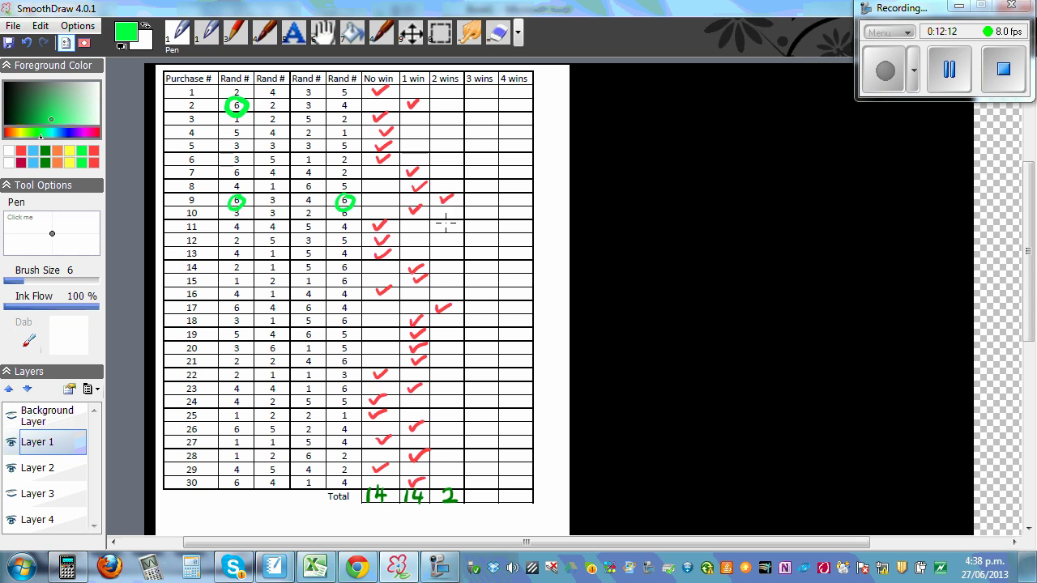